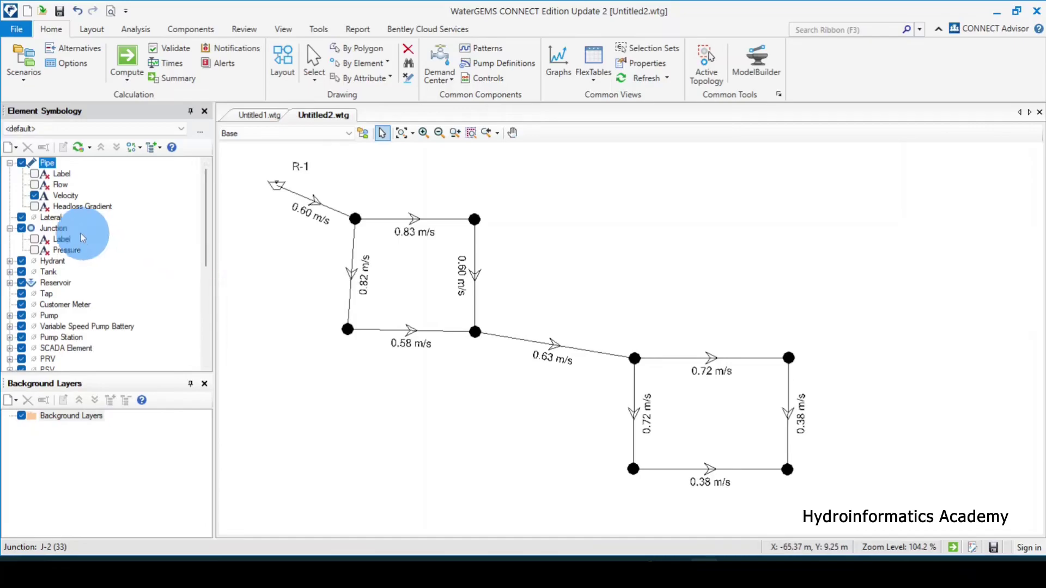
# Step: Hide the velocity annotations on the pipes
pyautogui.click(34, 196)
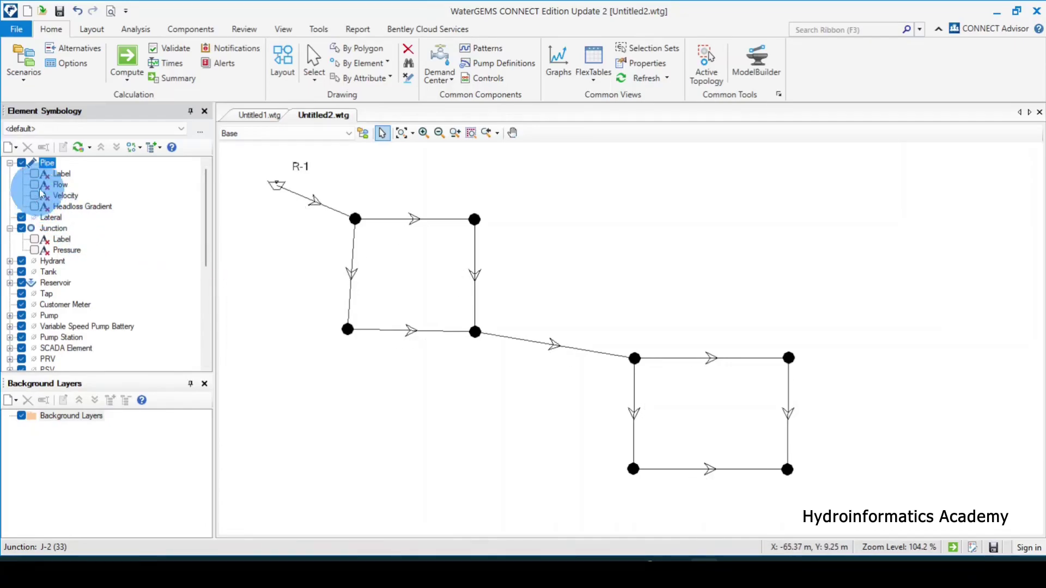
pyautogui.rightClick(48, 161)
pyautogui.moveTo(73, 171)
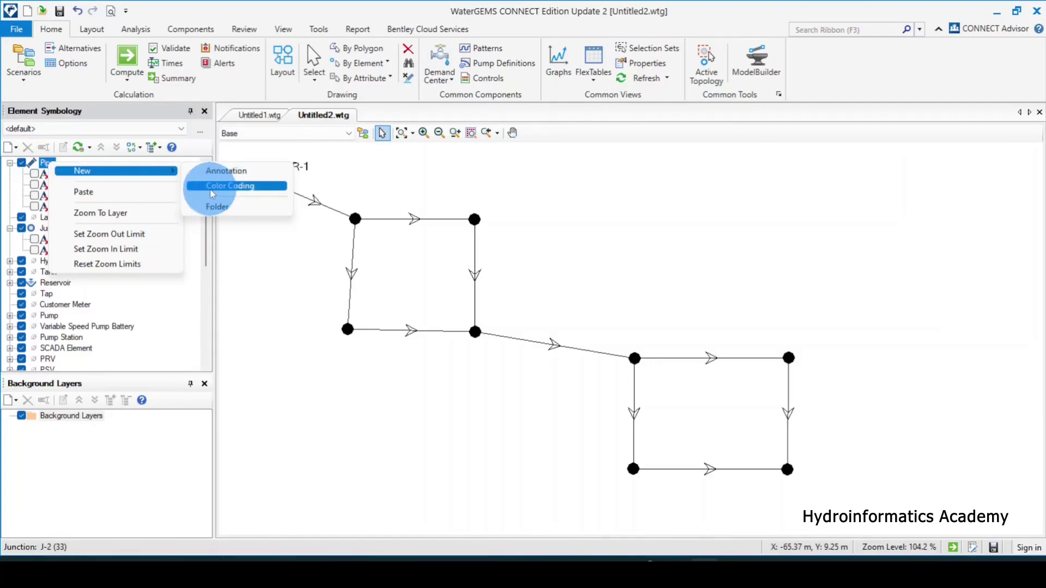
pyautogui.click(254, 189)
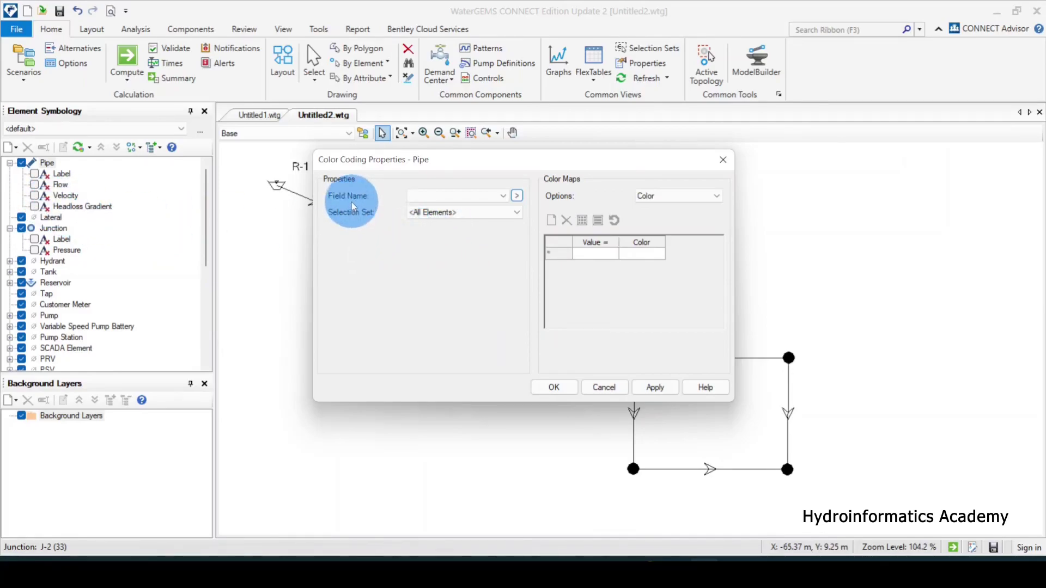
pyautogui.click(517, 195)
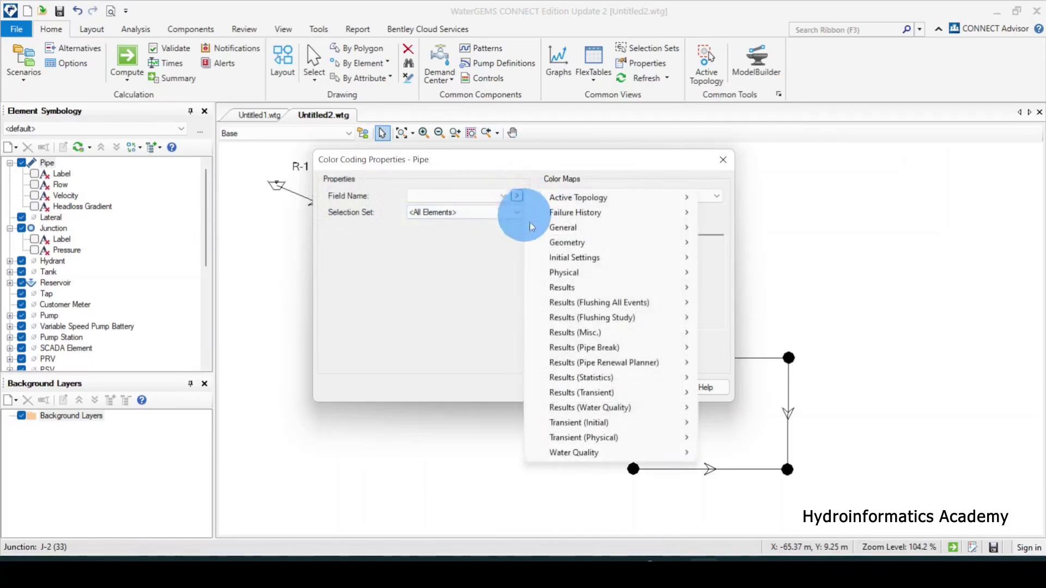
pyautogui.click(677, 164)
pyautogui.click(722, 159)
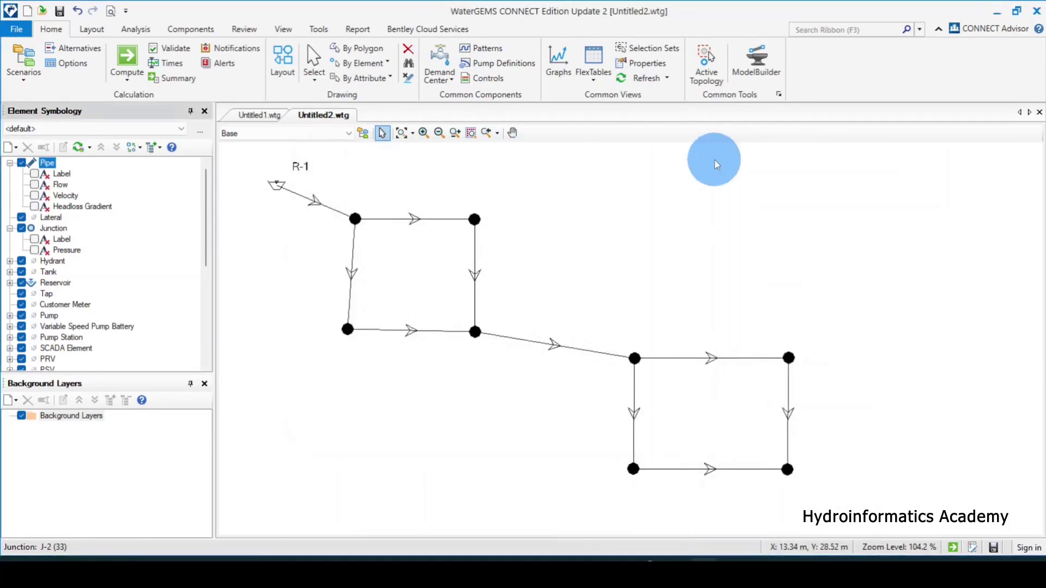
# Step: Create a new color coding for the pipes based on the Velocity result and calculate its value range
pyautogui.rightClick(48, 164)
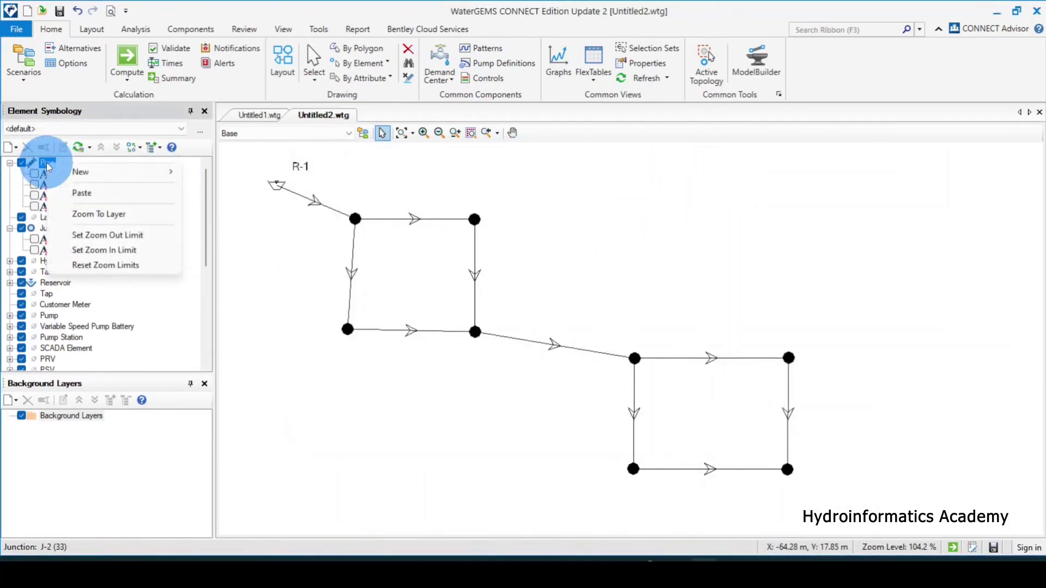
pyautogui.moveTo(129, 173)
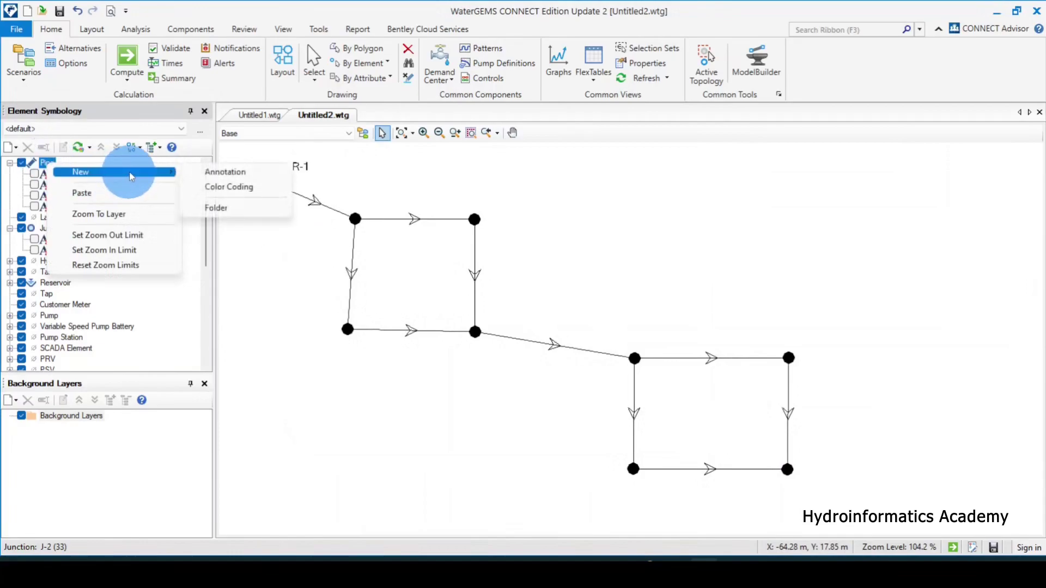
pyautogui.click(247, 188)
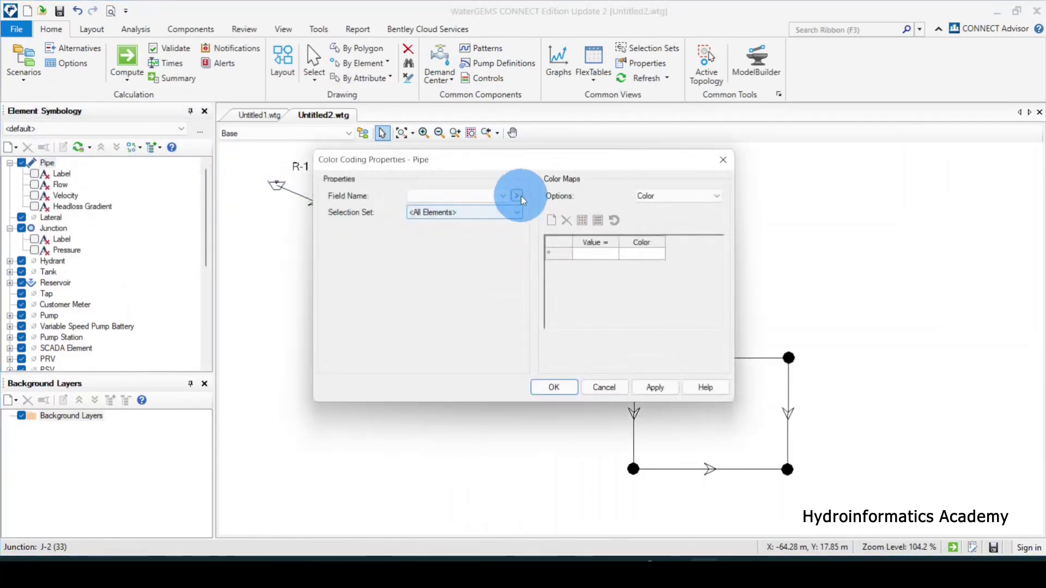
pyautogui.click(519, 196)
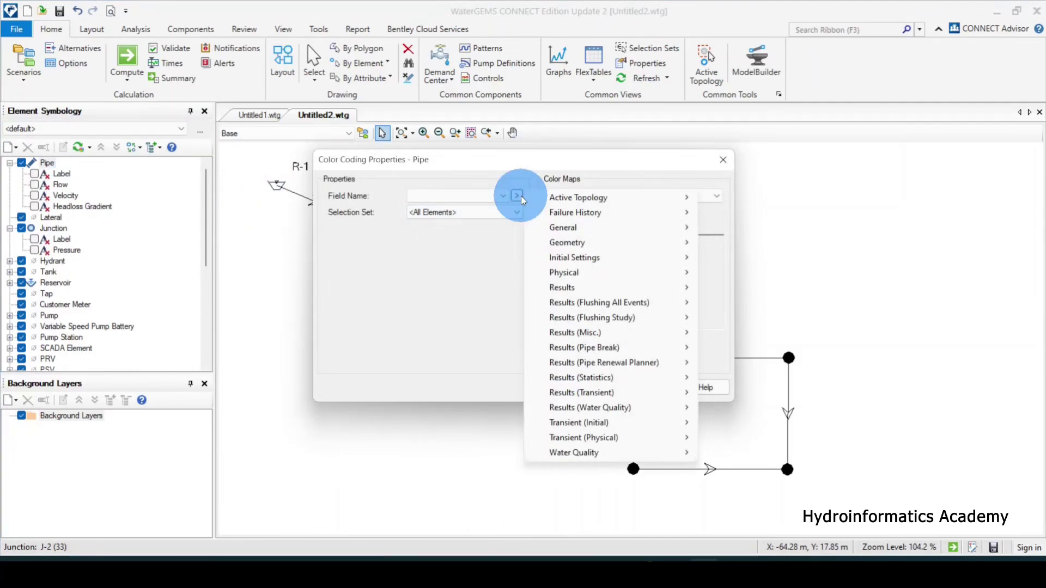
pyautogui.moveTo(579, 287)
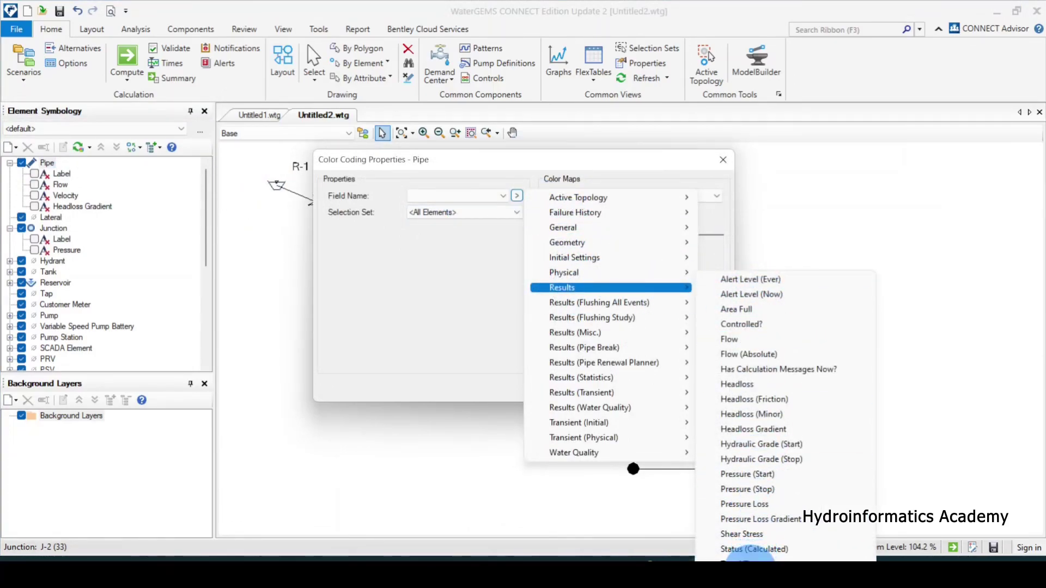
pyautogui.click(749, 564)
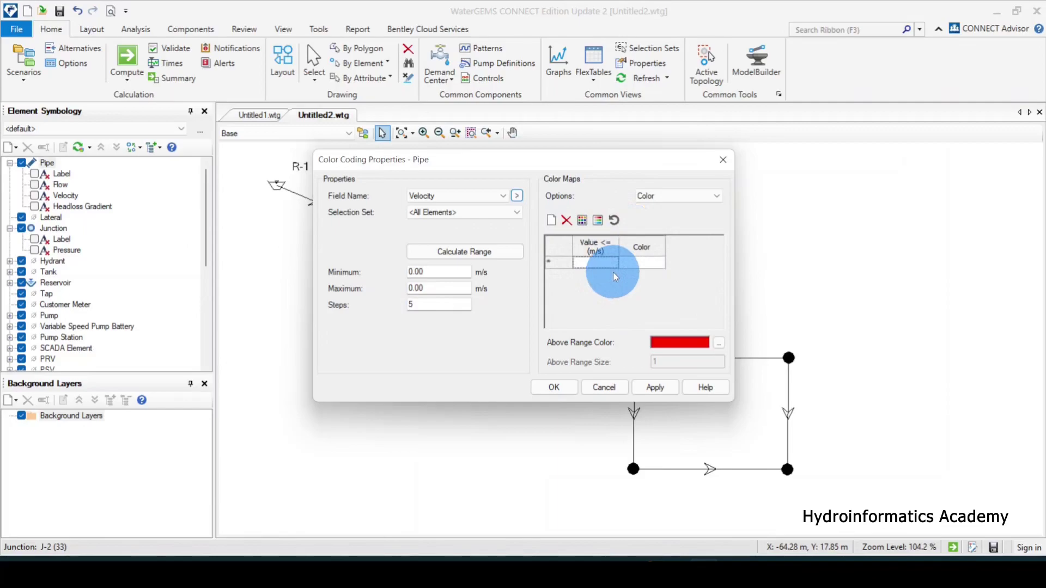
pyautogui.click(465, 251)
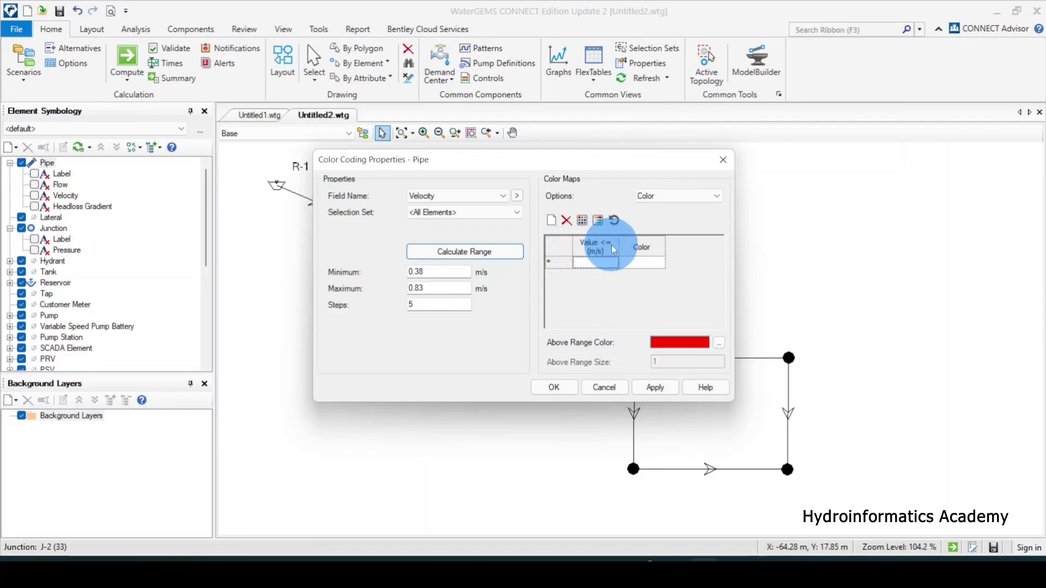
# Step: Add a color map row for velocities up to 0.40 m/s and color it red
pyautogui.click(602, 262)
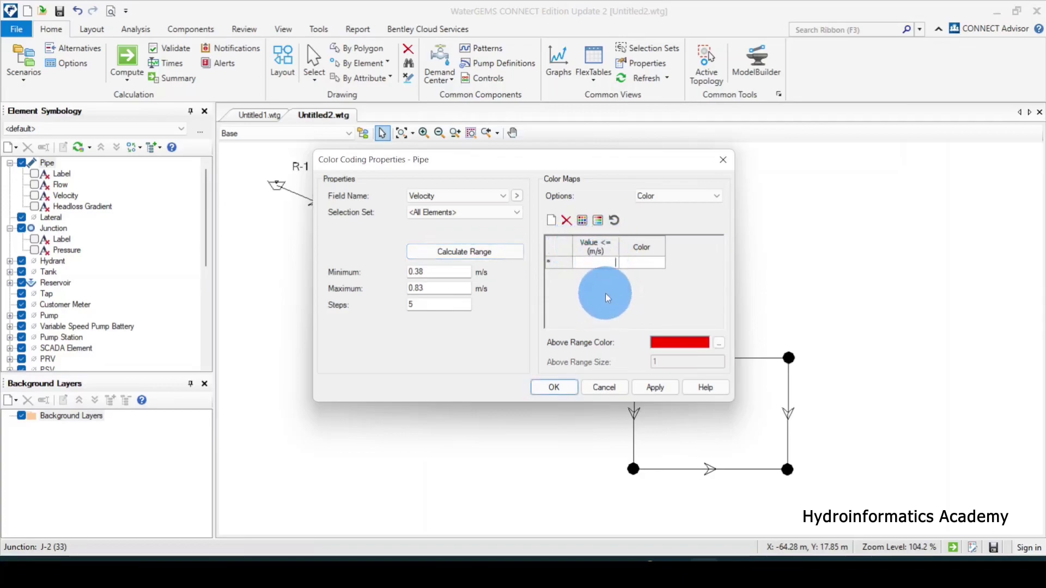
pyautogui.write('0.4')
pyautogui.click(651, 264)
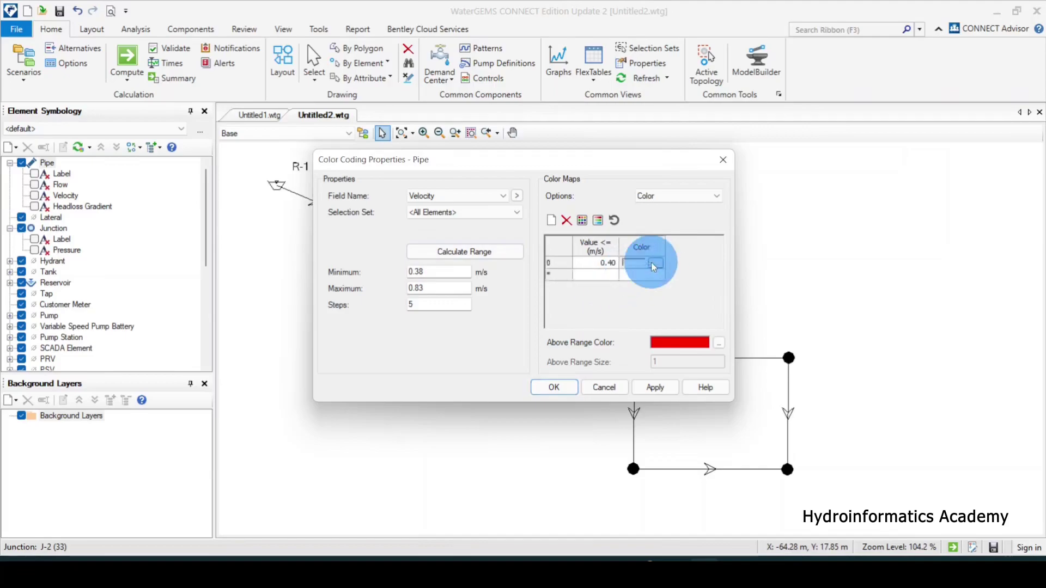
pyautogui.click(658, 264)
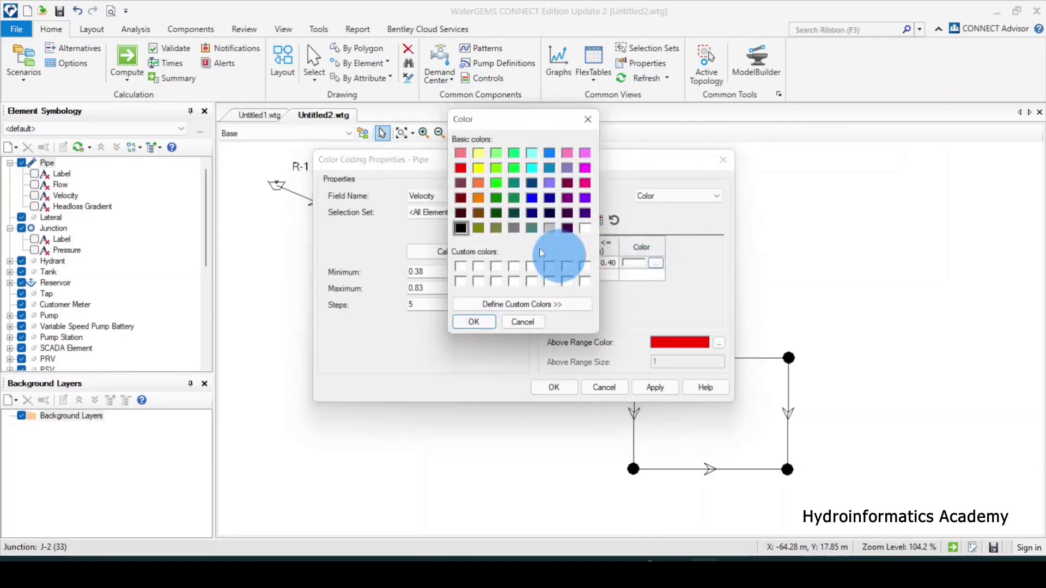
pyautogui.click(460, 167)
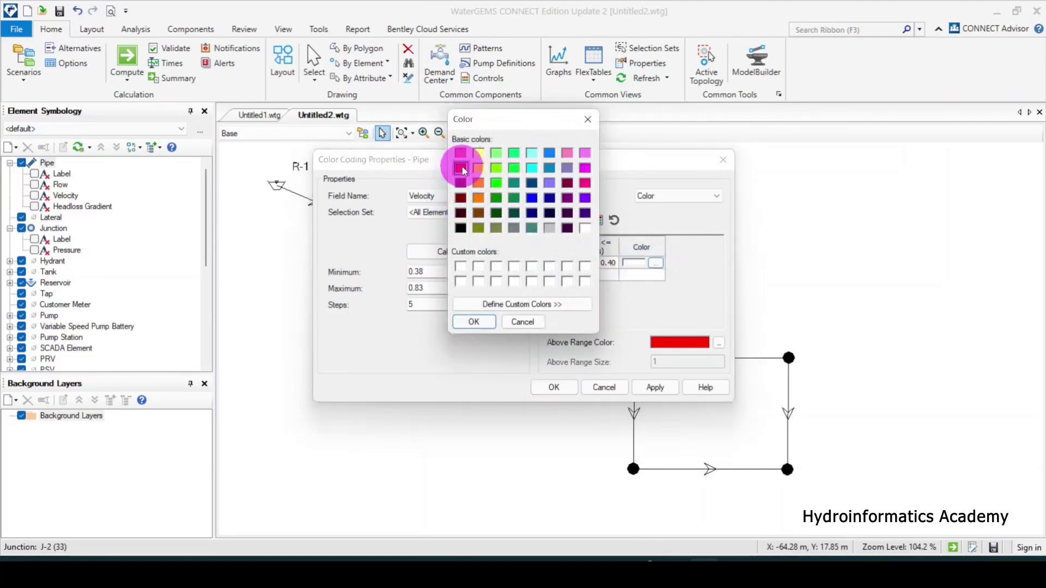
pyautogui.click(483, 322)
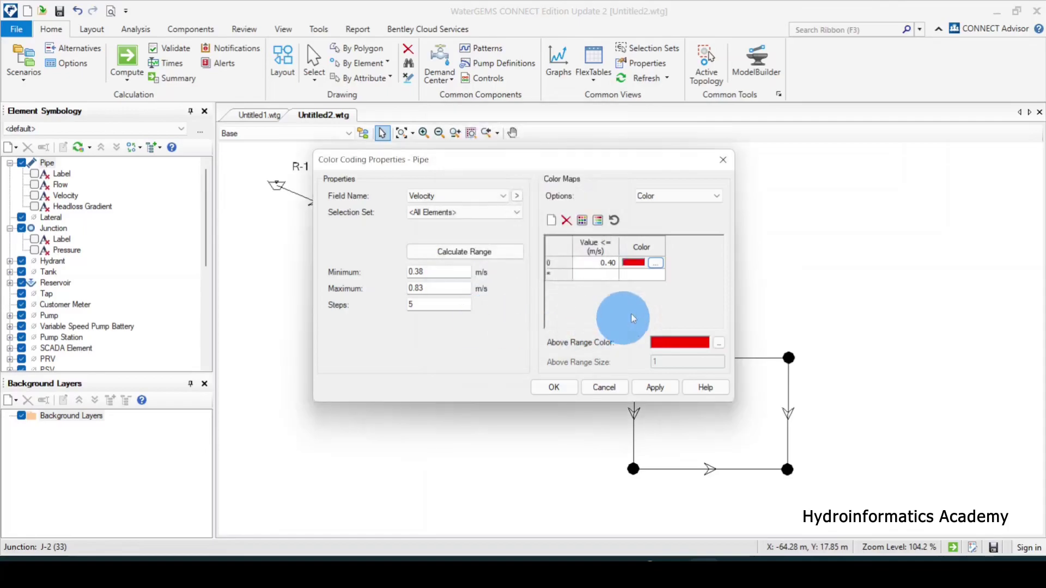
pyautogui.click(638, 264)
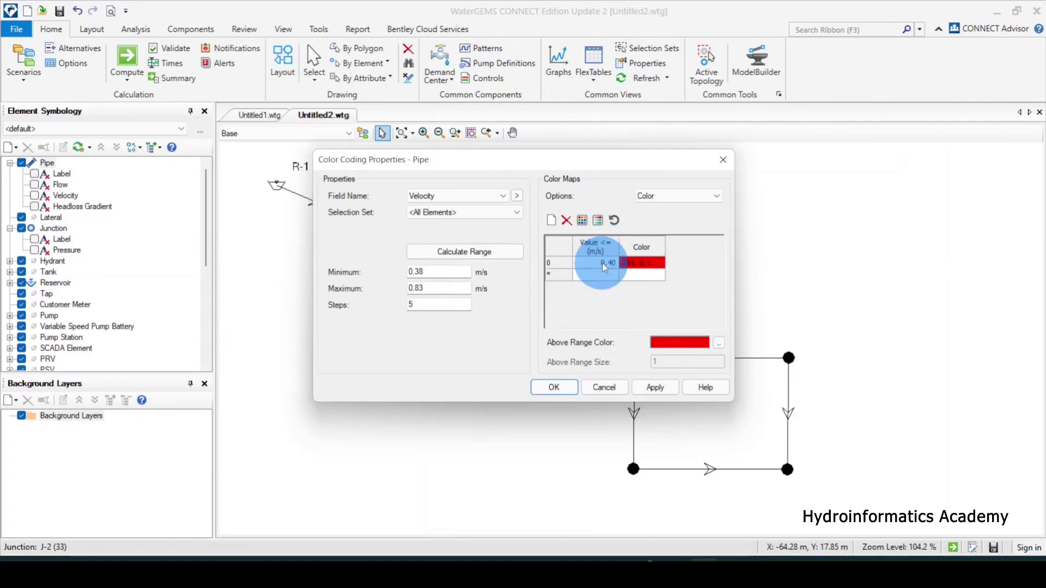
# Step: Add a second color map row for velocities up to 1.50 m/s and color it magenta
pyautogui.click(603, 277)
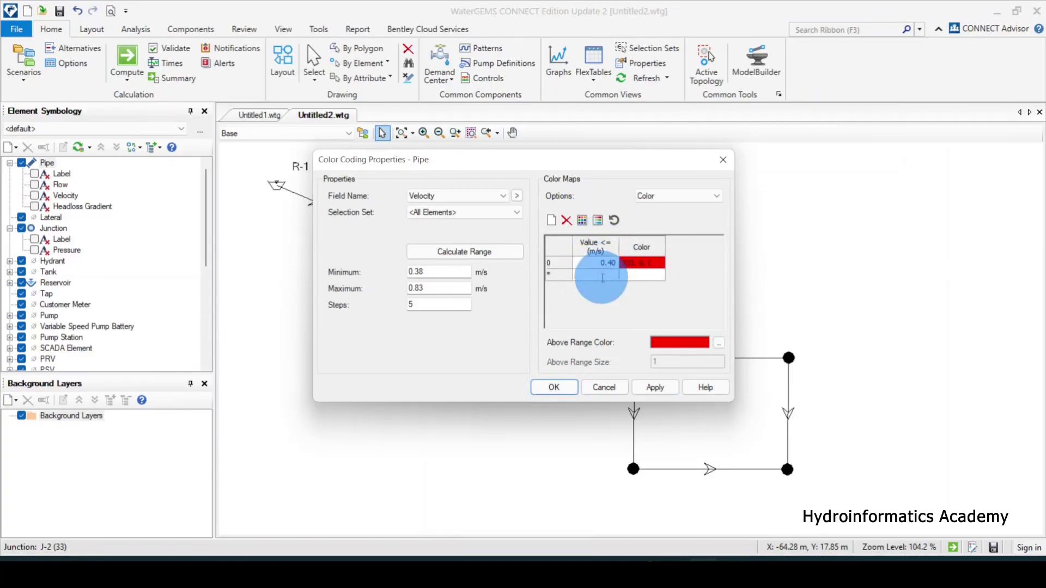
pyautogui.write('1.50')
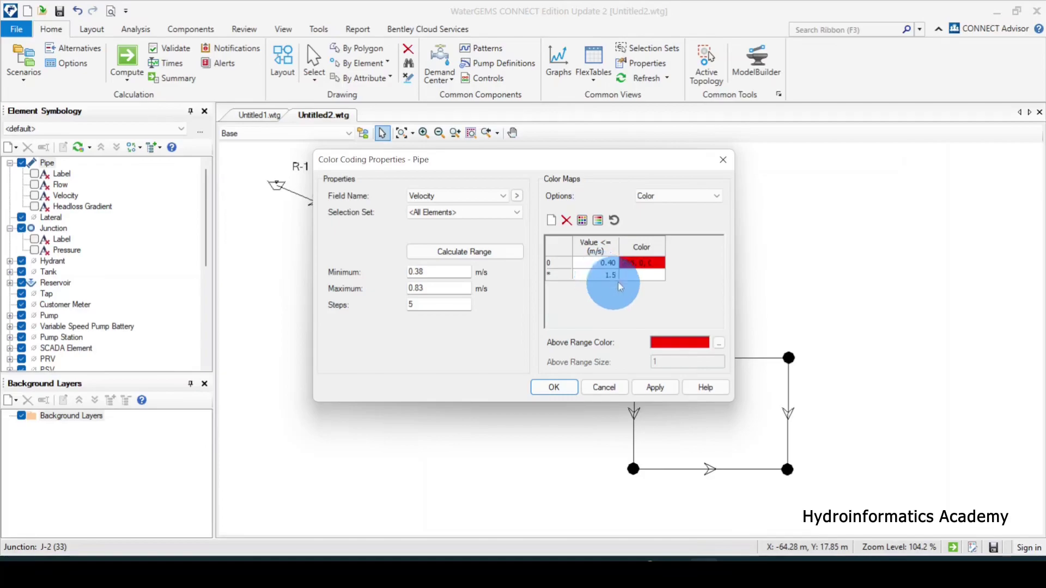
pyautogui.click(659, 278)
pyautogui.click(658, 278)
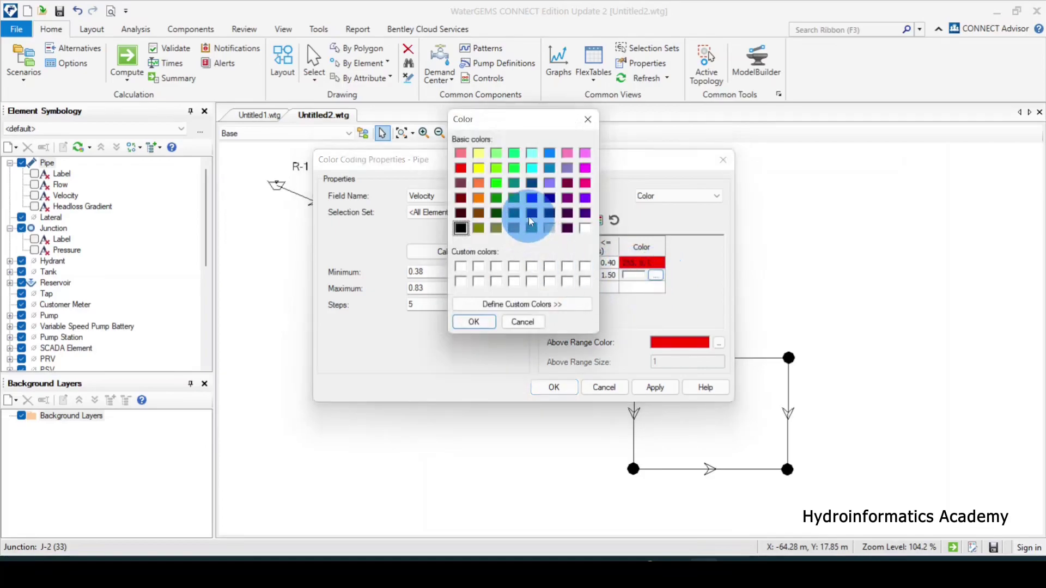
pyautogui.click(587, 166)
pyautogui.click(491, 321)
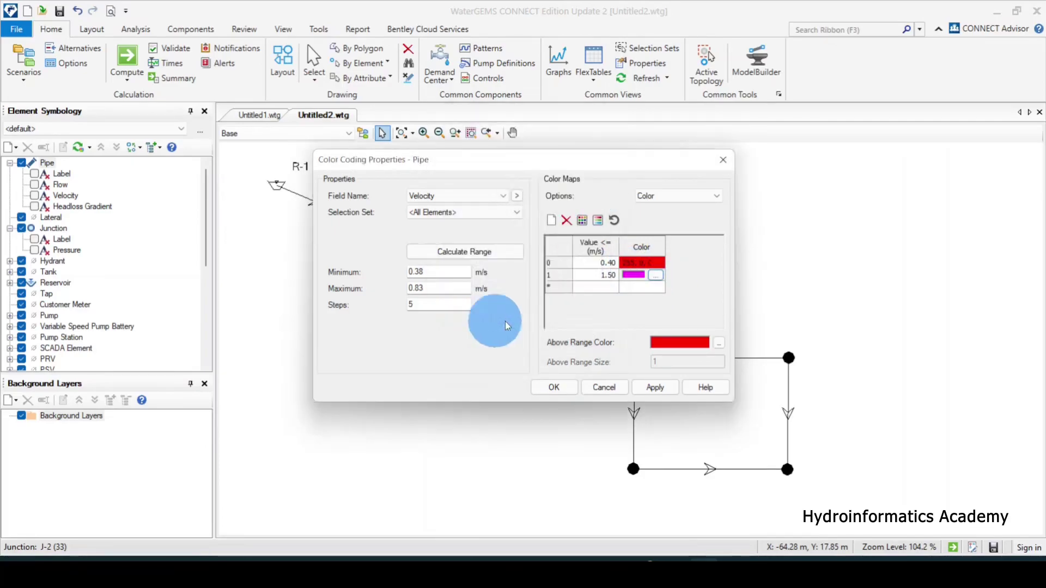
# Step: Add a third color map row for velocities up to 100 m/s and color it red
pyautogui.click(606, 290)
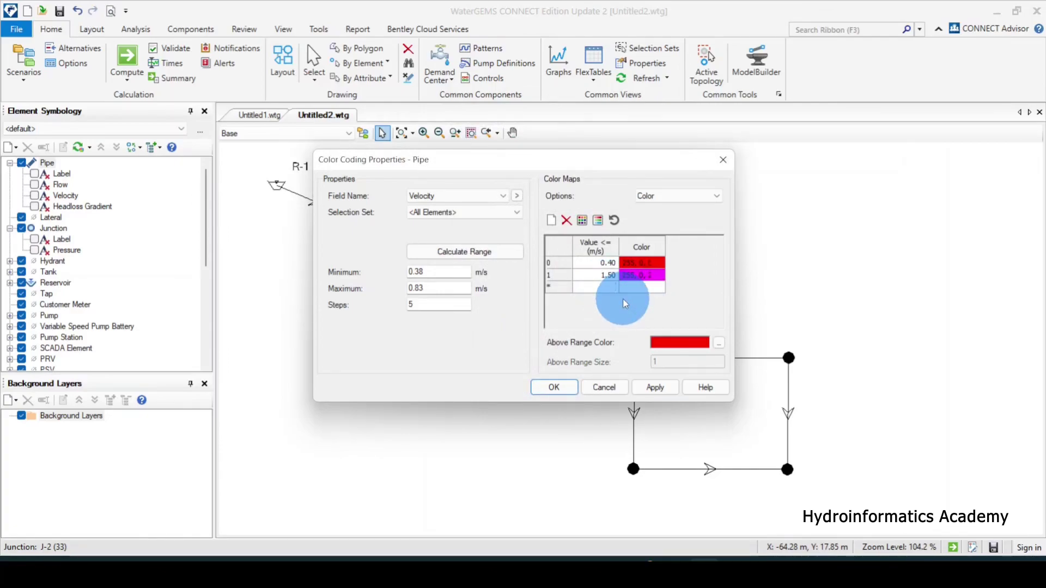
pyautogui.write('1000')
pyautogui.press('BackSpace')
pyautogui.click(648, 293)
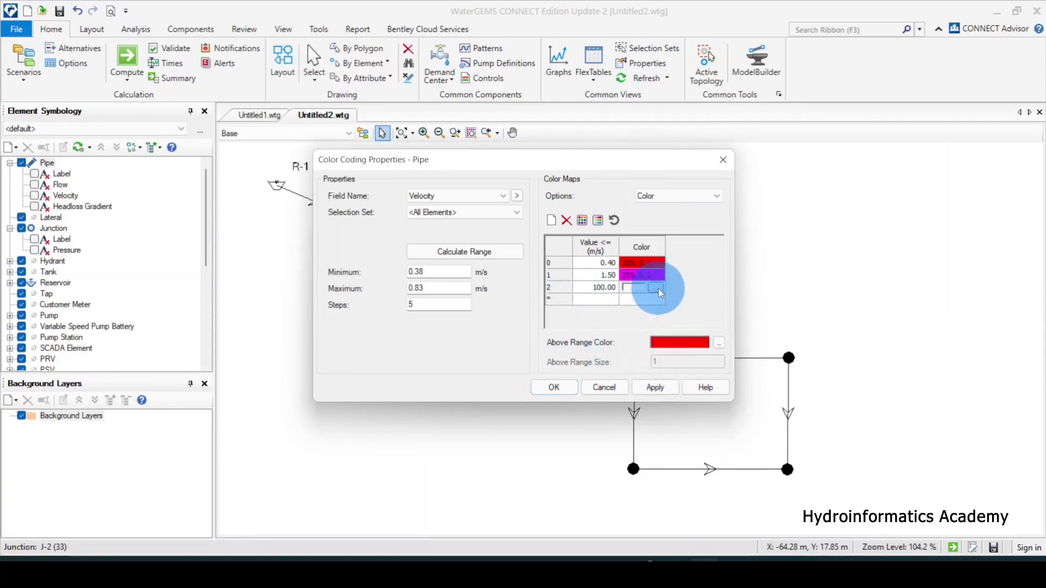
pyautogui.click(658, 289)
pyautogui.click(461, 167)
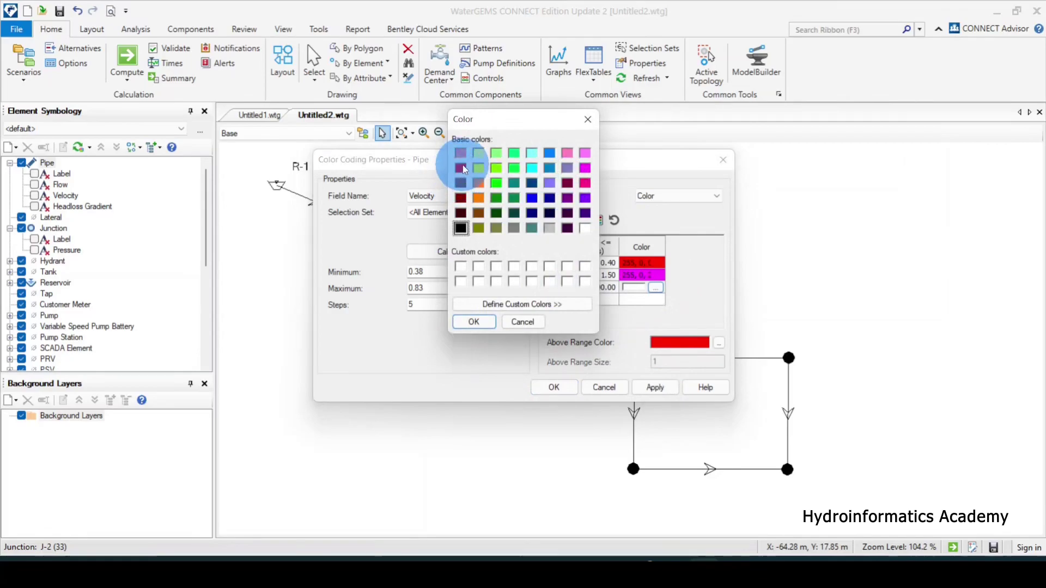
pyautogui.click(474, 321)
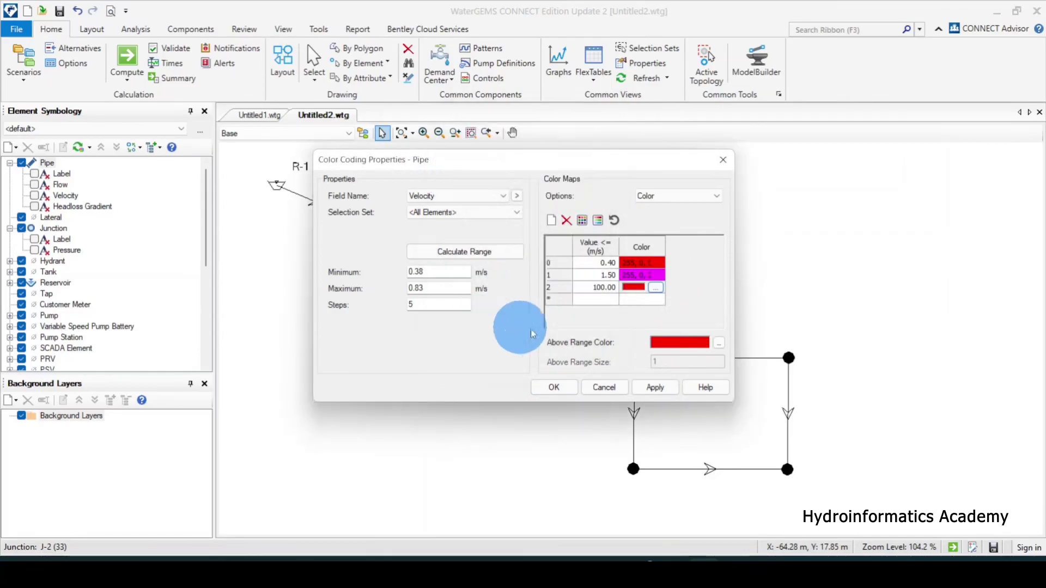
# Step: Review the three velocity limits with their colors and apply the color coding to the pipes
pyautogui.click(603, 265)
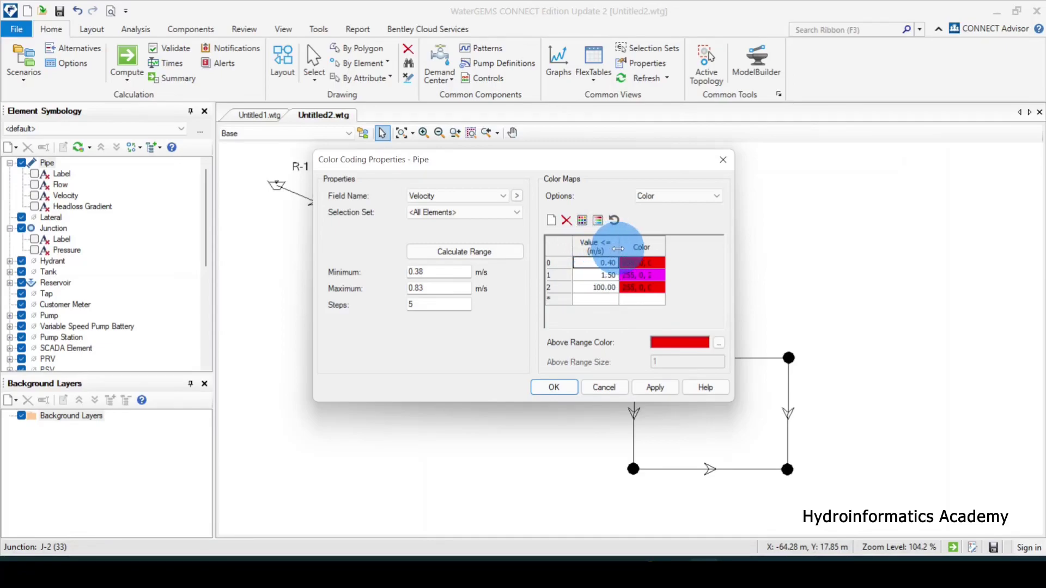
pyautogui.click(603, 276)
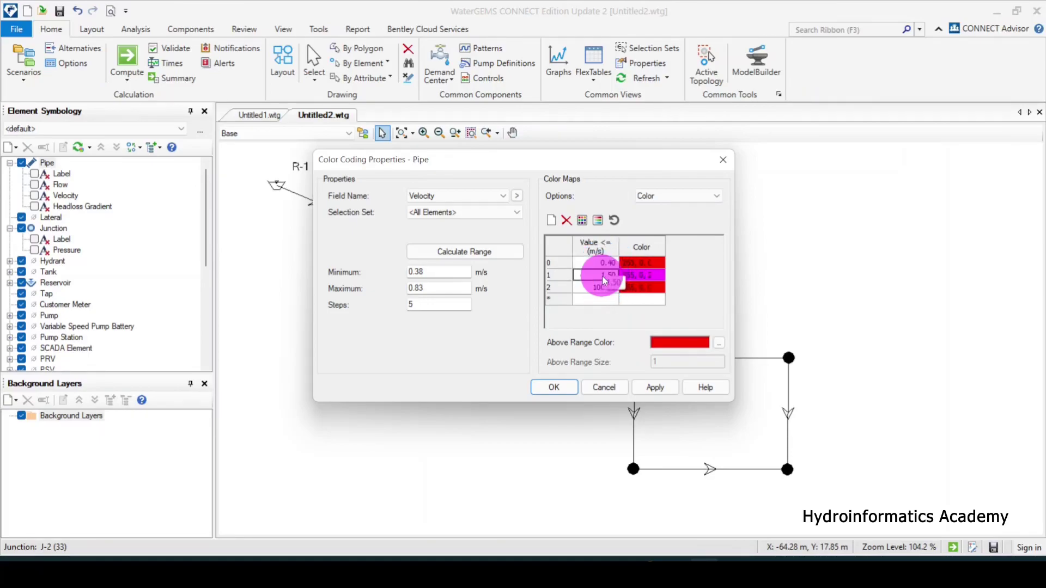
pyautogui.click(638, 276)
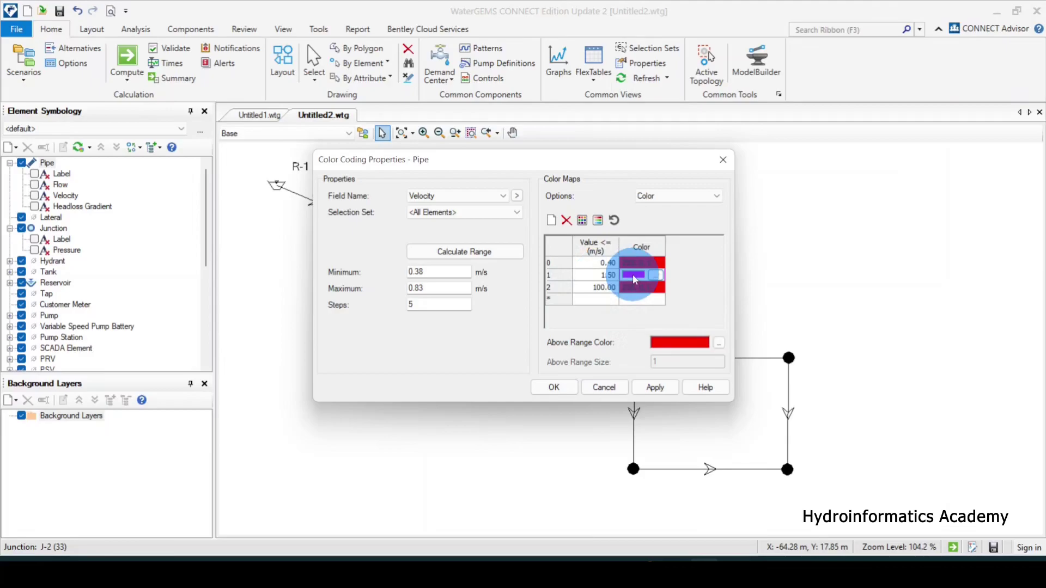
pyautogui.click(617, 301)
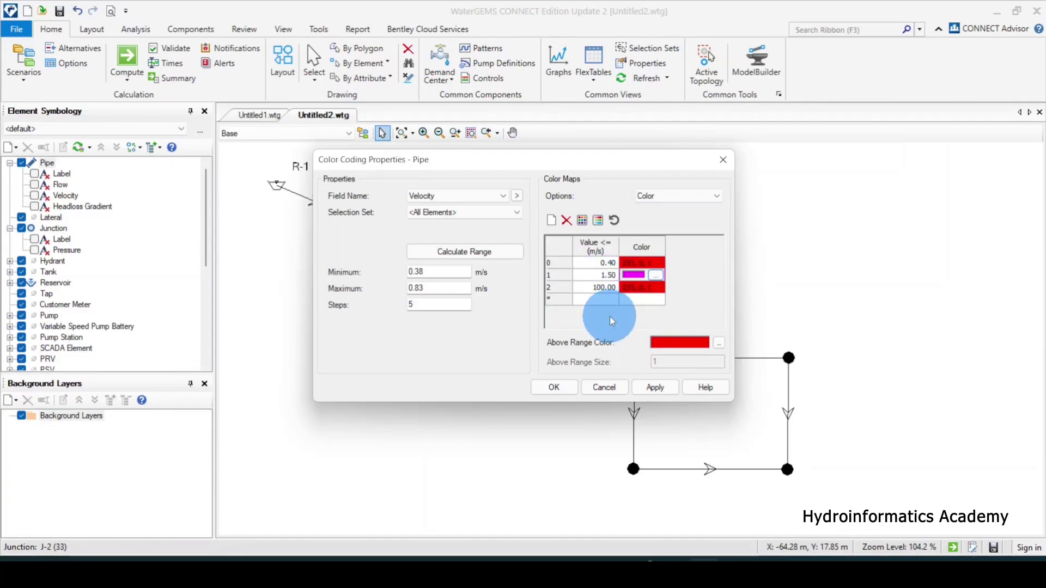
pyautogui.click(604, 287)
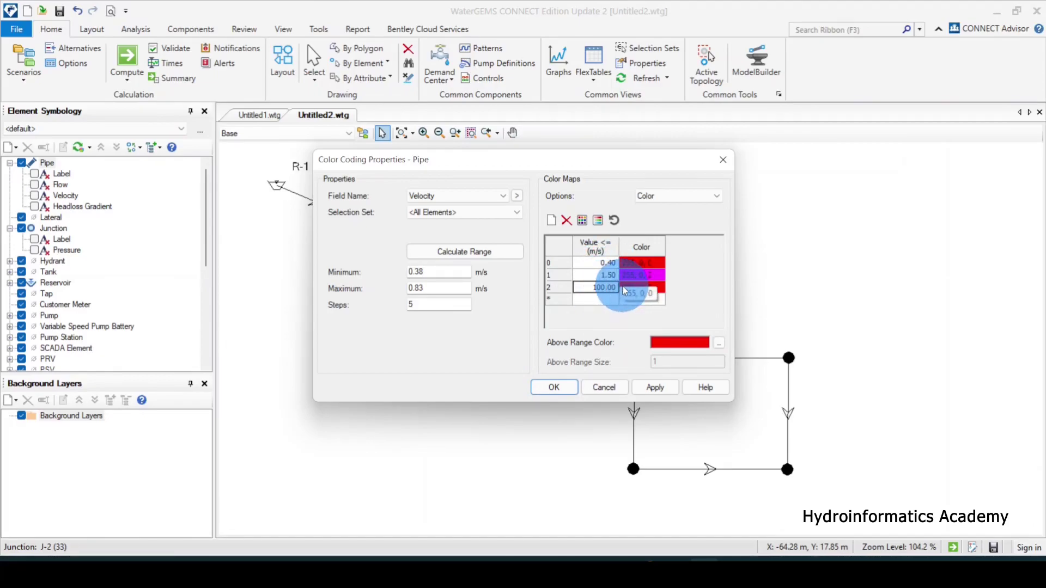
pyautogui.click(624, 286)
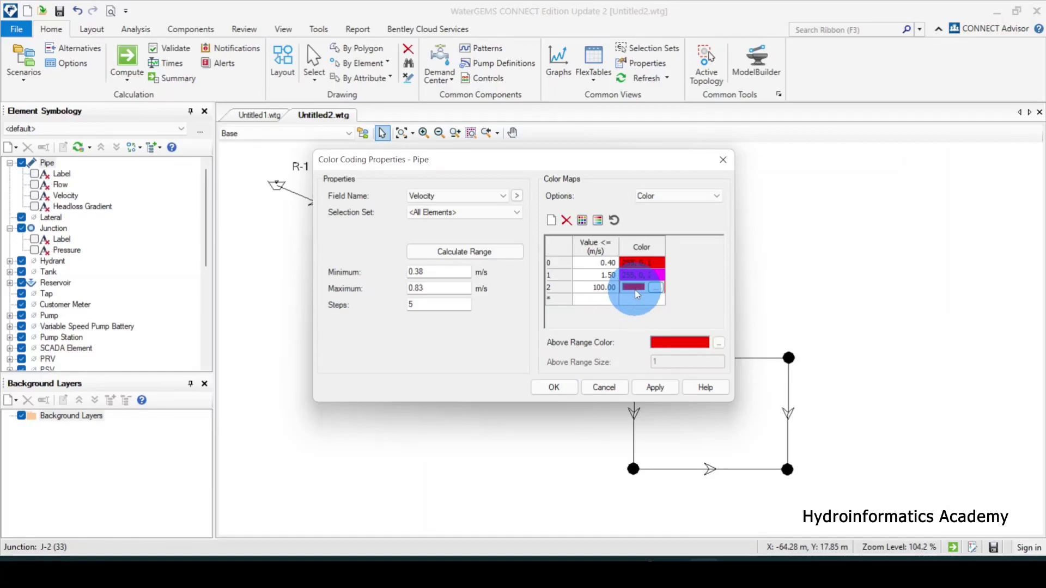
pyautogui.click(662, 388)
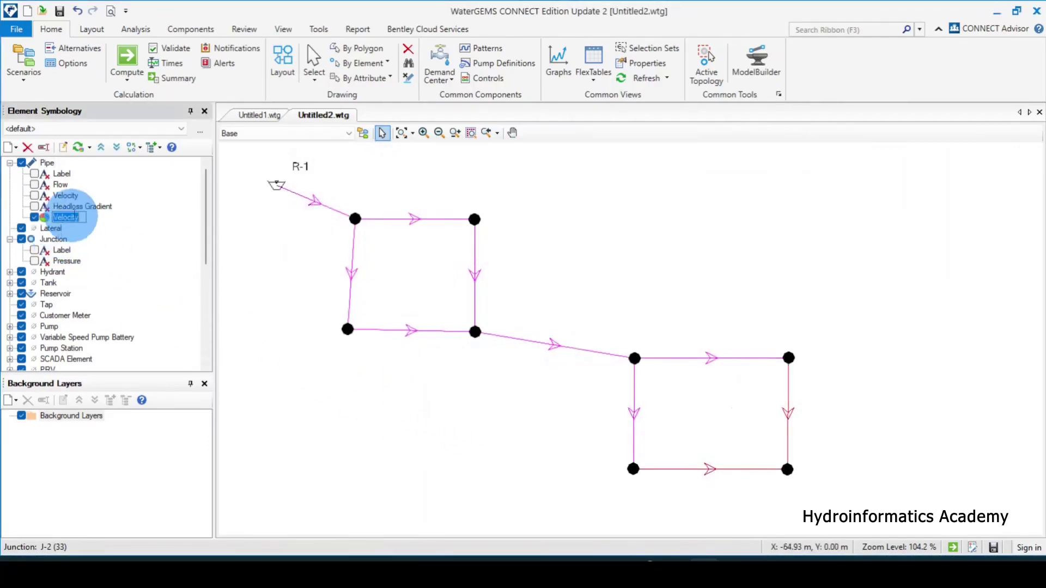
# Step: Show the velocity annotations on the color-coded pipes
pyautogui.click(58, 206)
pyautogui.click(33, 195)
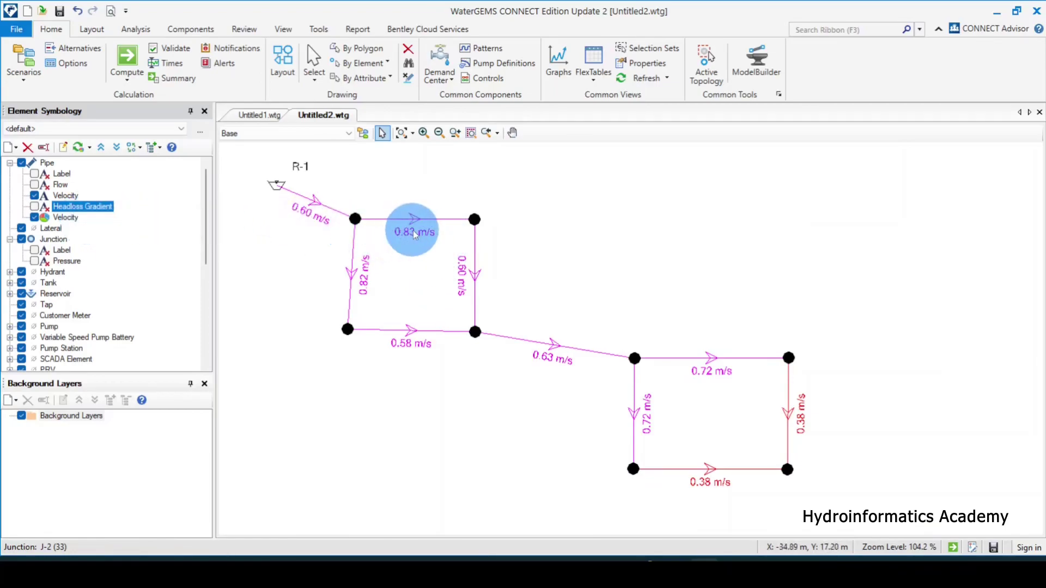
# Step: Review the limits and colors of the pipes' velocity color coding against the velocities shown on the network
pyautogui.rightClick(63, 218)
pyautogui.click(129, 313)
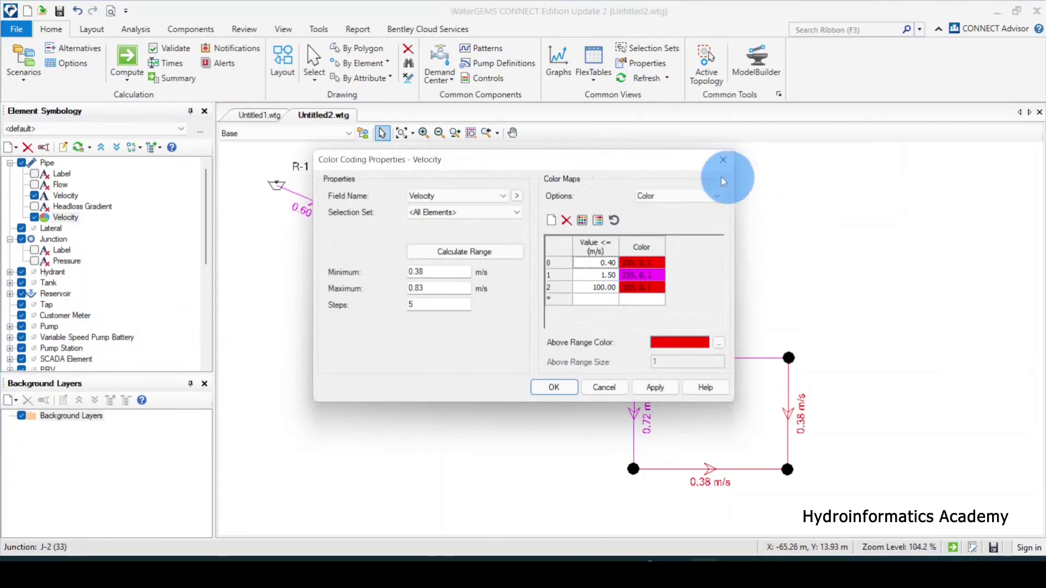
pyautogui.moveTo(654, 162)
pyautogui.mouseDown()
pyautogui.moveTo(889, 26)
pyautogui.moveTo(886, 36)
pyautogui.mouseUp()
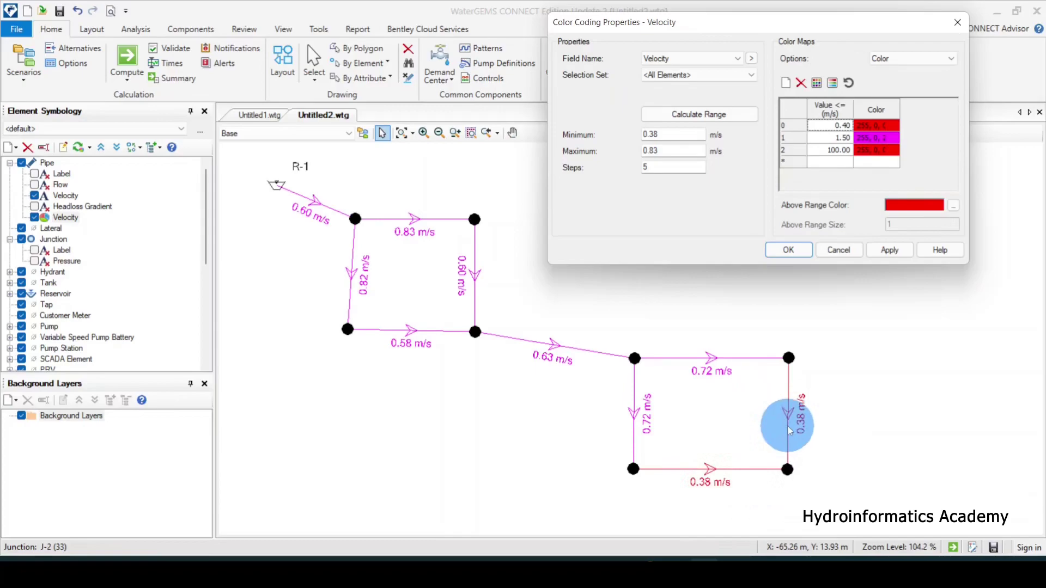
pyautogui.click(837, 126)
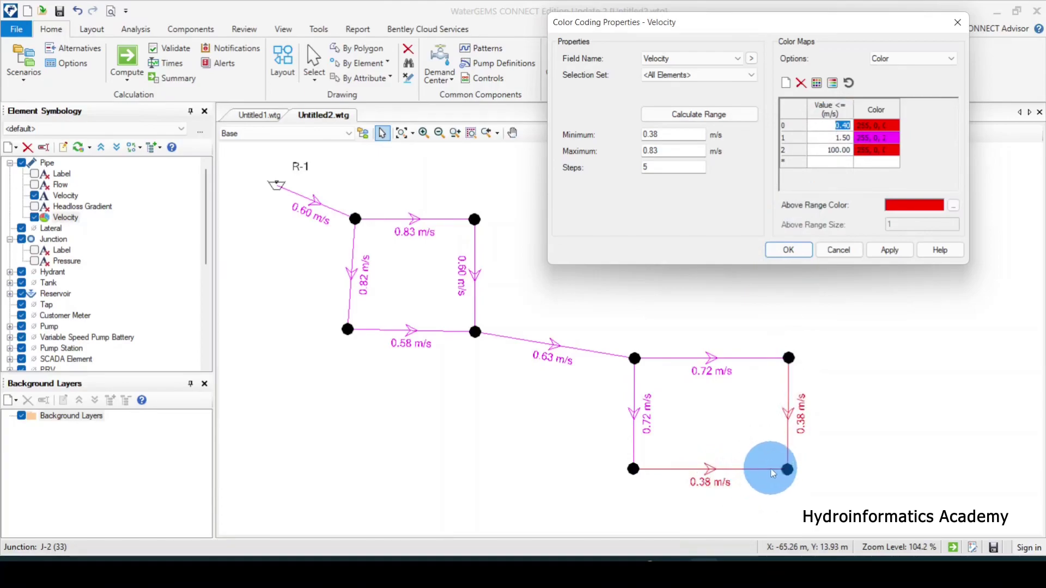
pyautogui.click(889, 249)
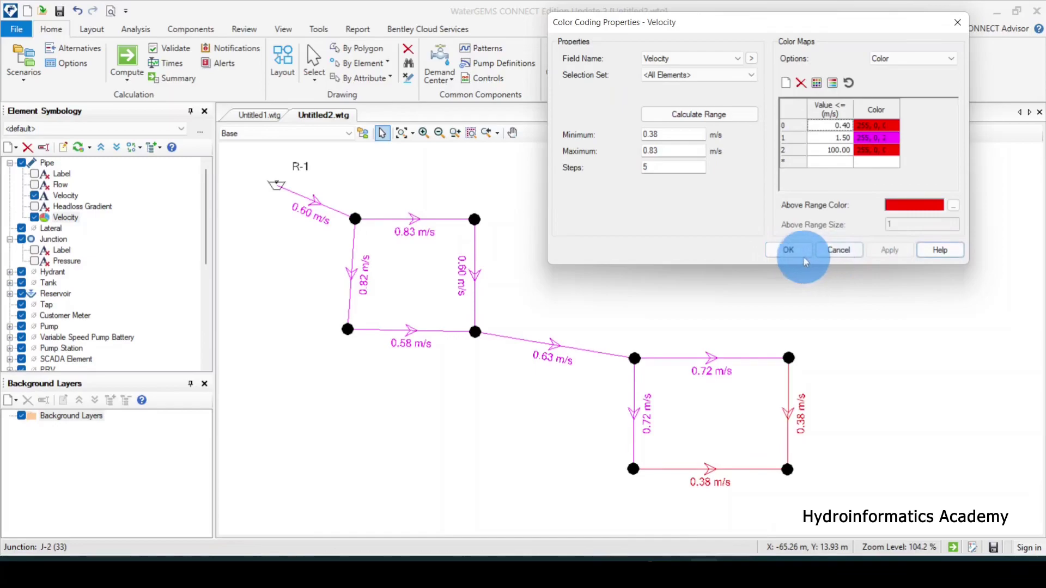
pyautogui.click(788, 250)
# Step: Set the diameter of pipe P-8 to 32 mm
pyautogui.doubleClick(789, 416)
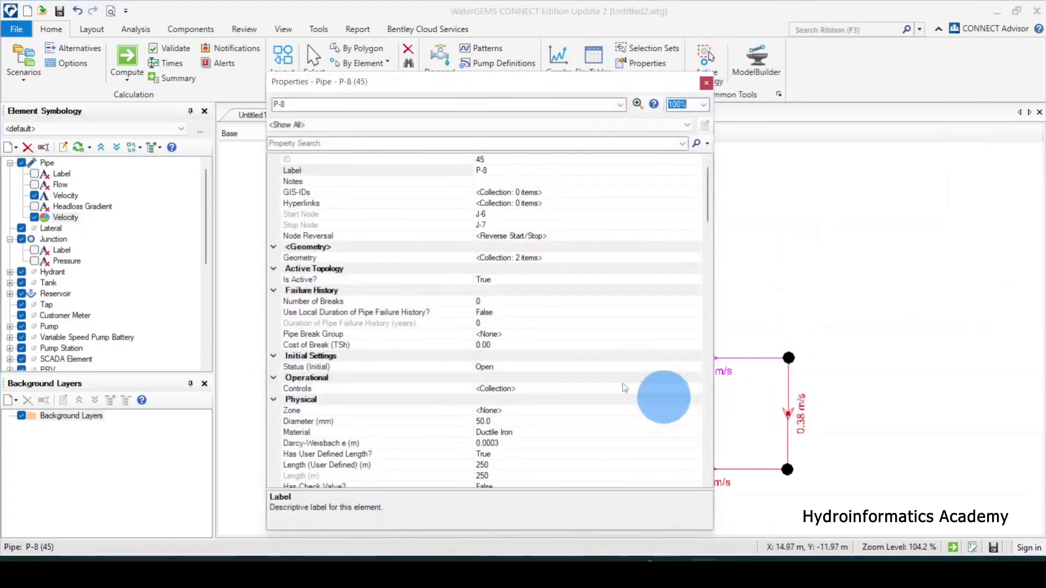
pyautogui.scroll(-6, 404, 349)
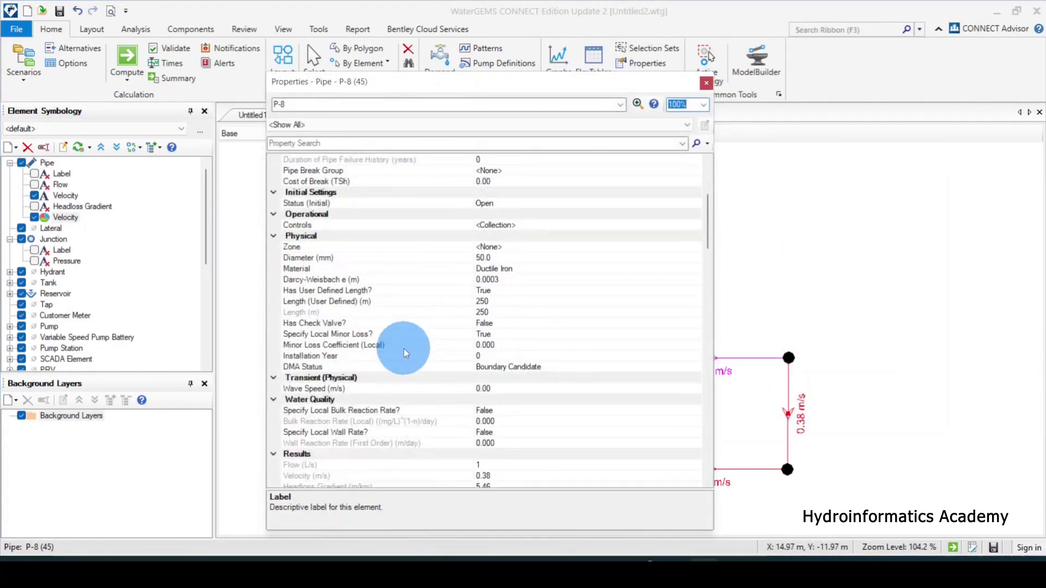
pyautogui.click(498, 226)
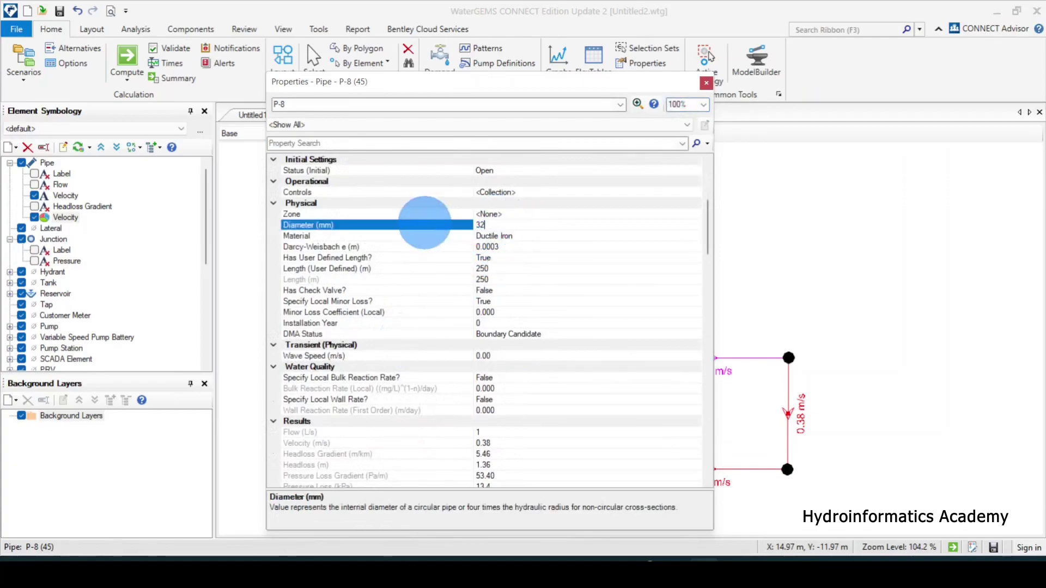
# Step: Set the diameter of pipe P-9 to 32 mm and recompute the network
pyautogui.click(746, 472)
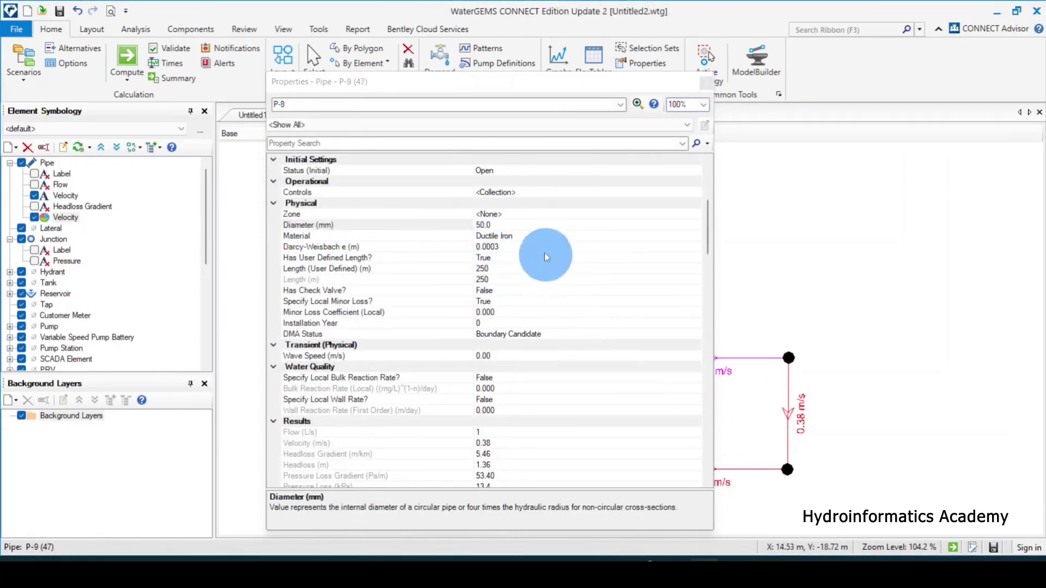
pyautogui.click(509, 257)
pyautogui.click(503, 217)
pyautogui.click(503, 225)
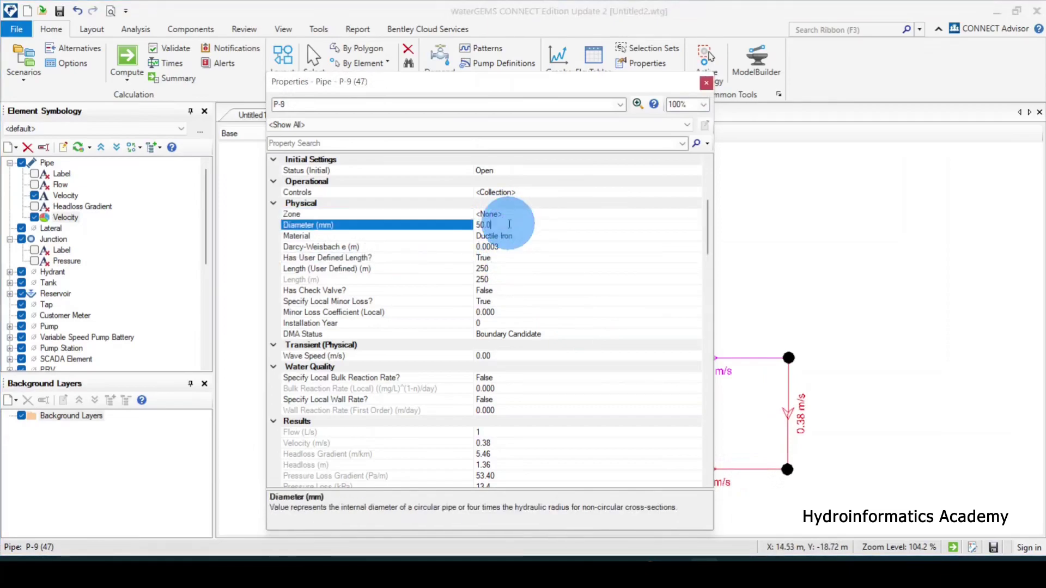
pyautogui.write('32')
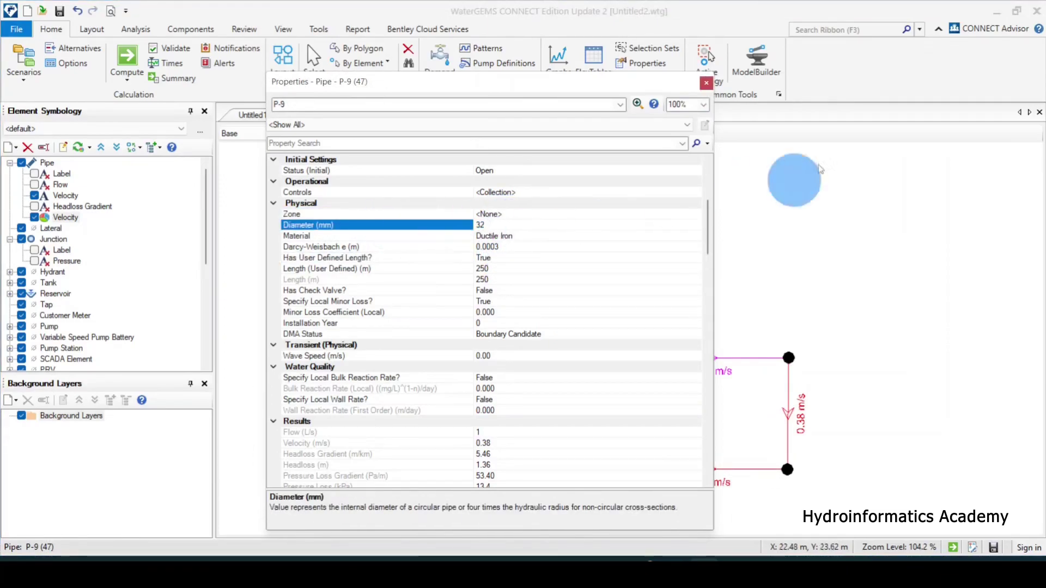
pyautogui.click(706, 82)
pyautogui.click(127, 61)
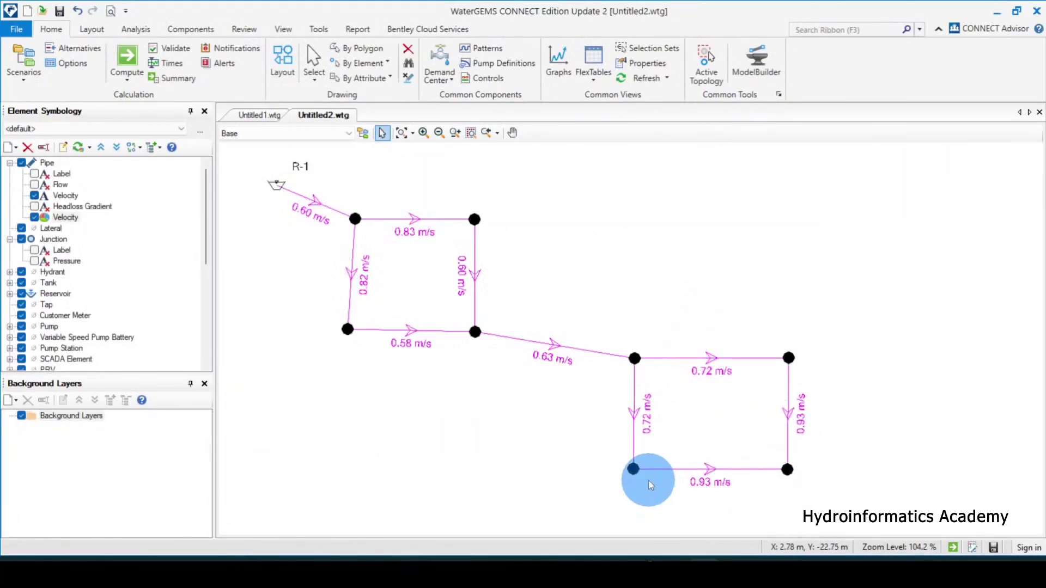
# Step: Hide the pipes' velocity color coding and velocity annotations, showing the headloss gradient annotations instead
pyautogui.click(34, 215)
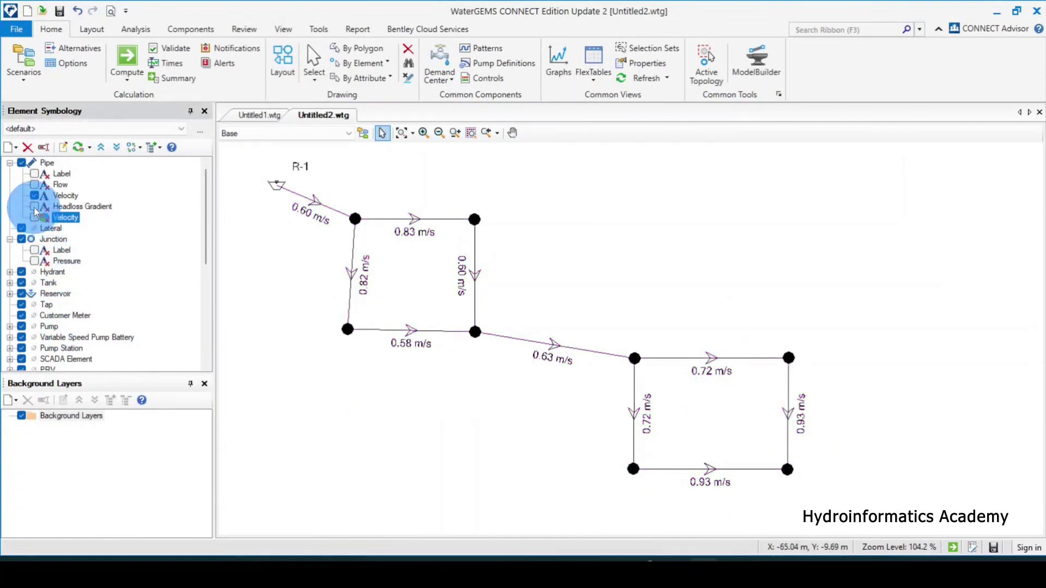
pyautogui.click(34, 195)
pyautogui.click(34, 207)
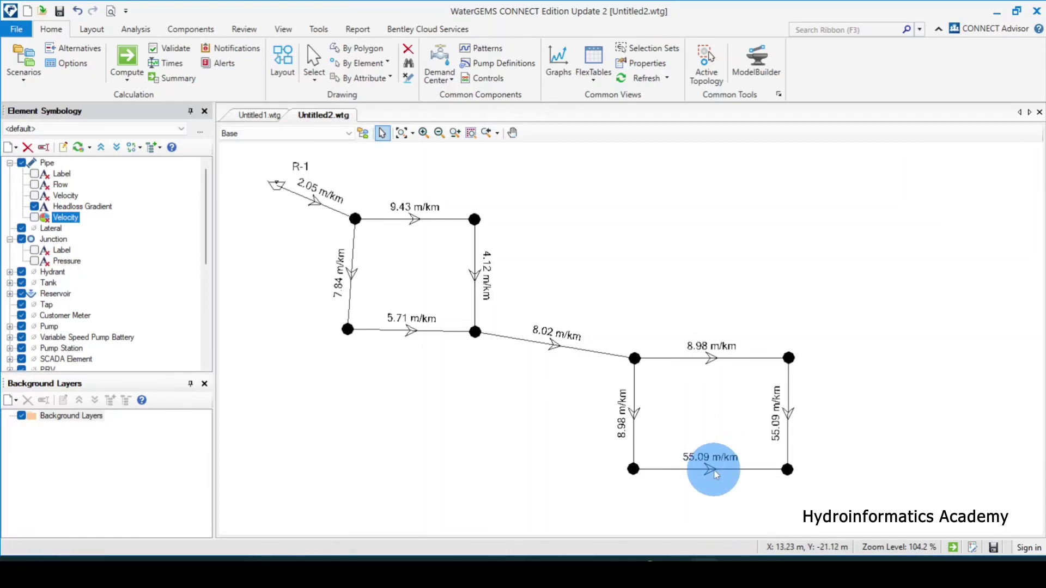
# Step: Set the diameter of pipe P-9 back to 50 mm
pyautogui.doubleClick(724, 467)
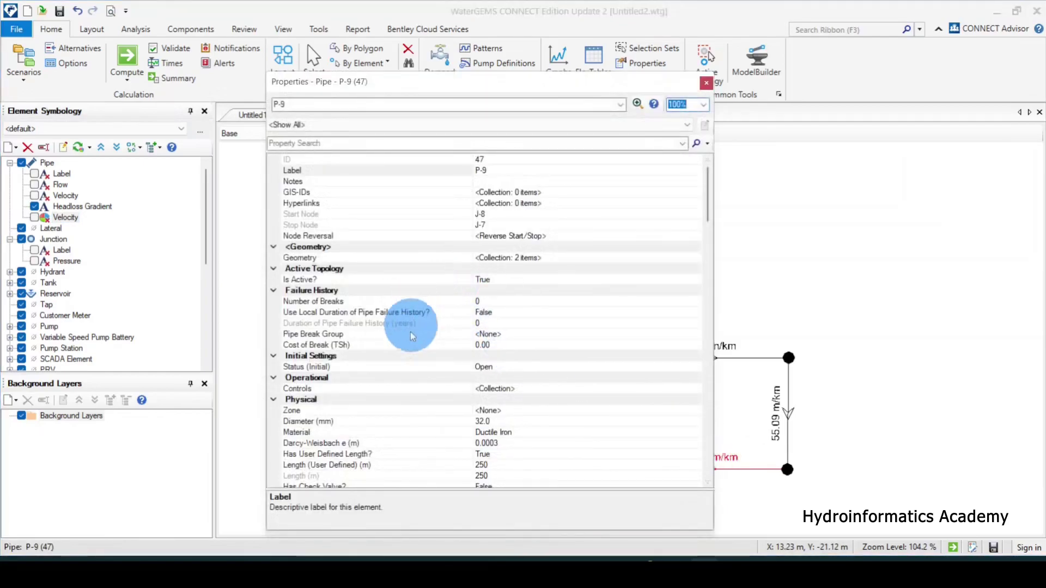
pyautogui.scroll(-5, 411, 331)
pyautogui.click(494, 256)
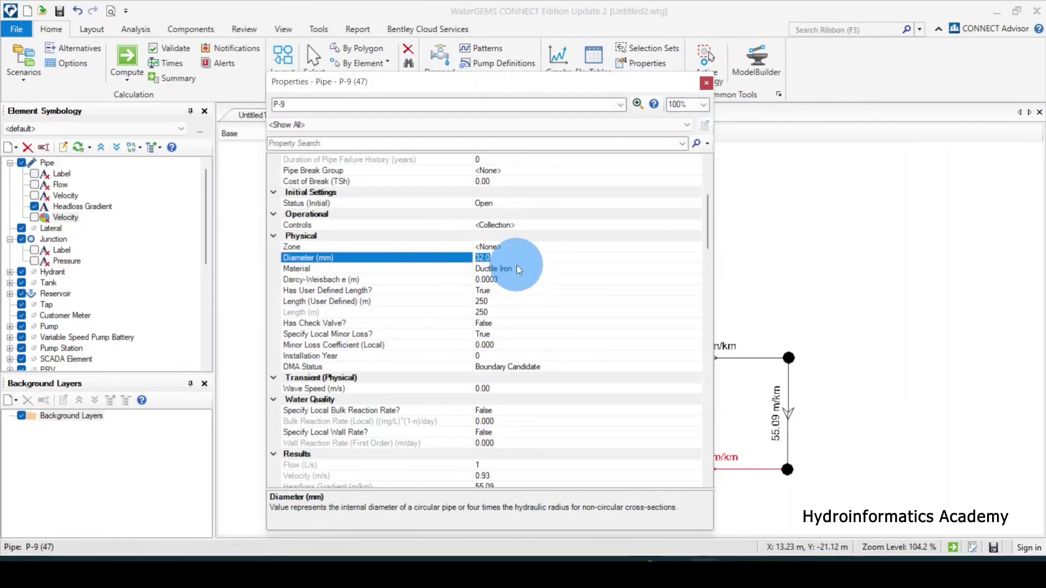
pyautogui.write('50')
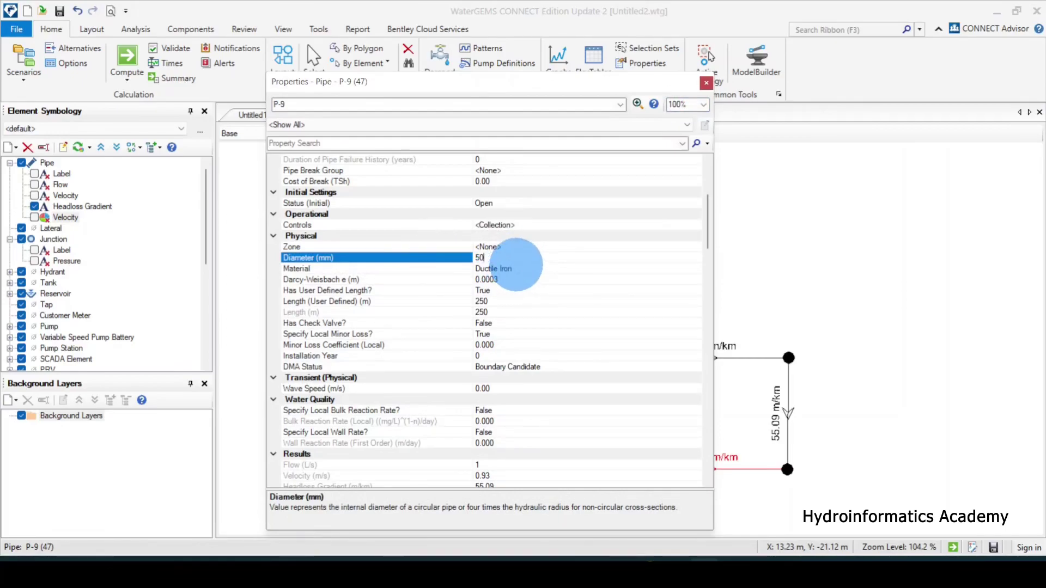
pyautogui.click(706, 82)
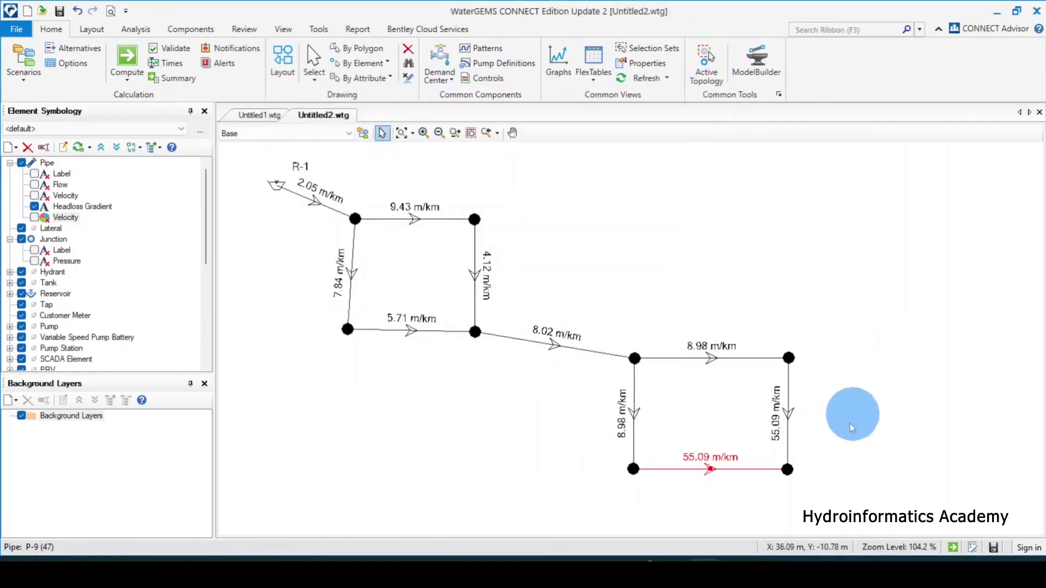
# Step: Set the diameter of pipe P-8 back to 50 mm and recompute the network
pyautogui.click(790, 417)
pyautogui.doubleClick(790, 417)
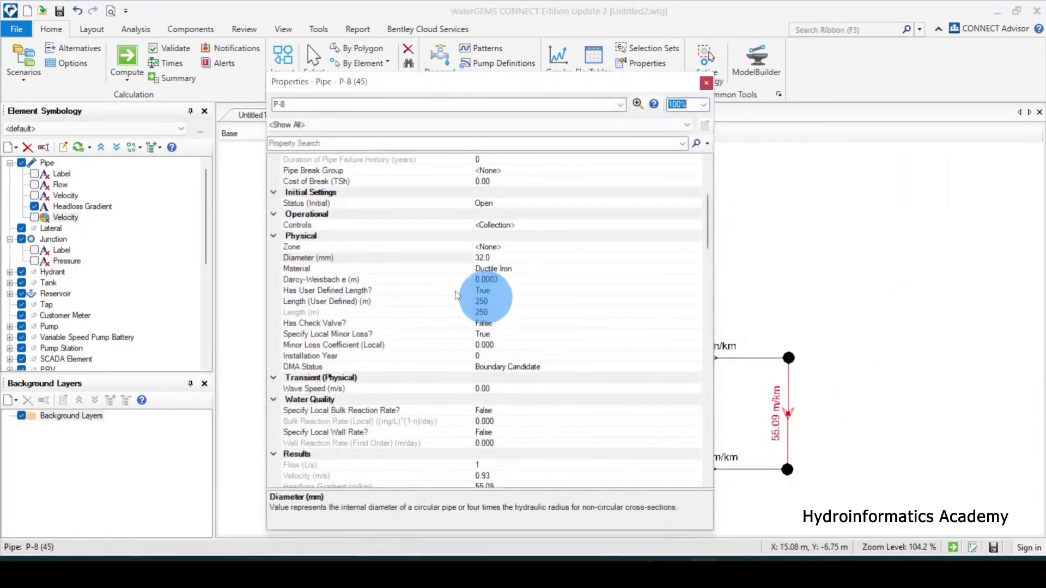
pyautogui.click(498, 344)
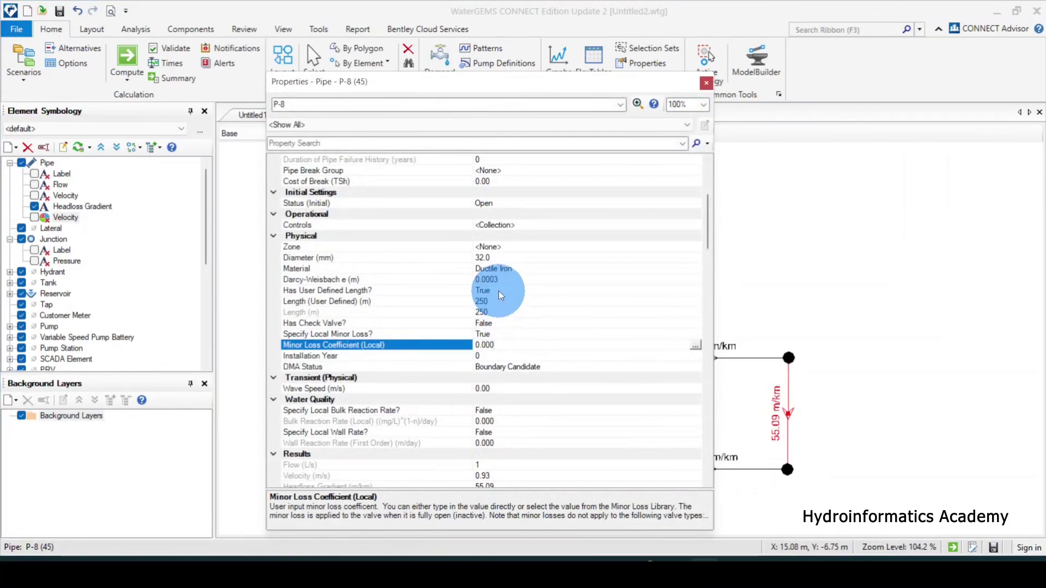
pyautogui.click(490, 257)
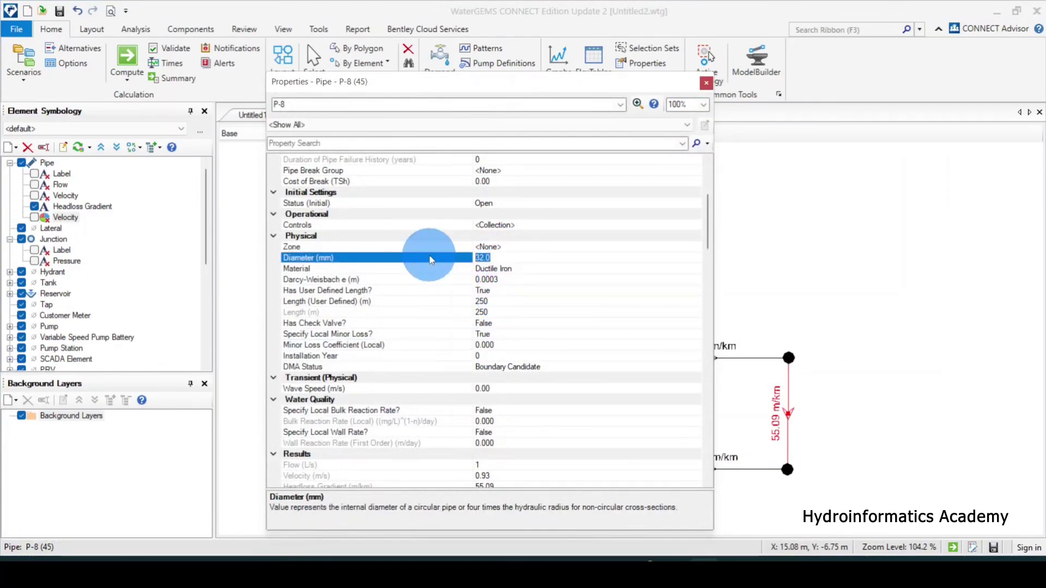
pyautogui.write('50')
pyautogui.click(705, 82)
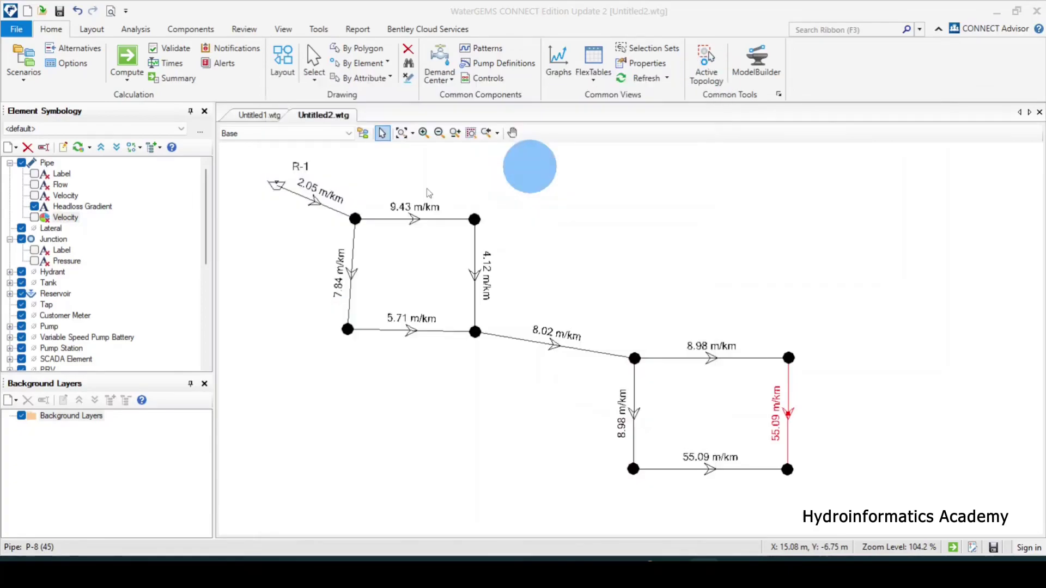
pyautogui.click(120, 61)
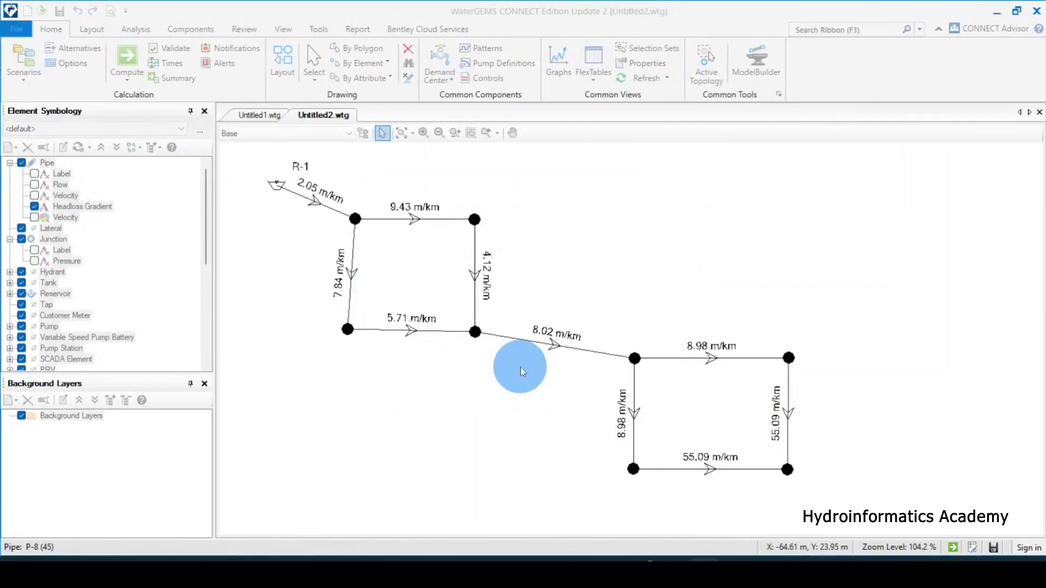
pyautogui.click(774, 193)
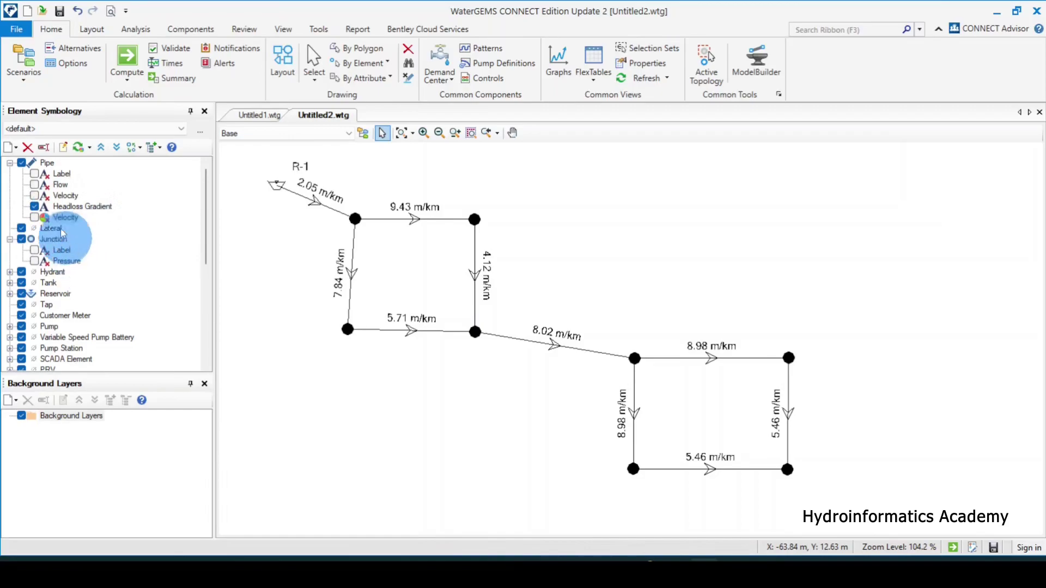
# Step: Hide the pipes' headloss gradient annotations and start a new color coding for the junctions
pyautogui.click(35, 207)
pyautogui.click(66, 261)
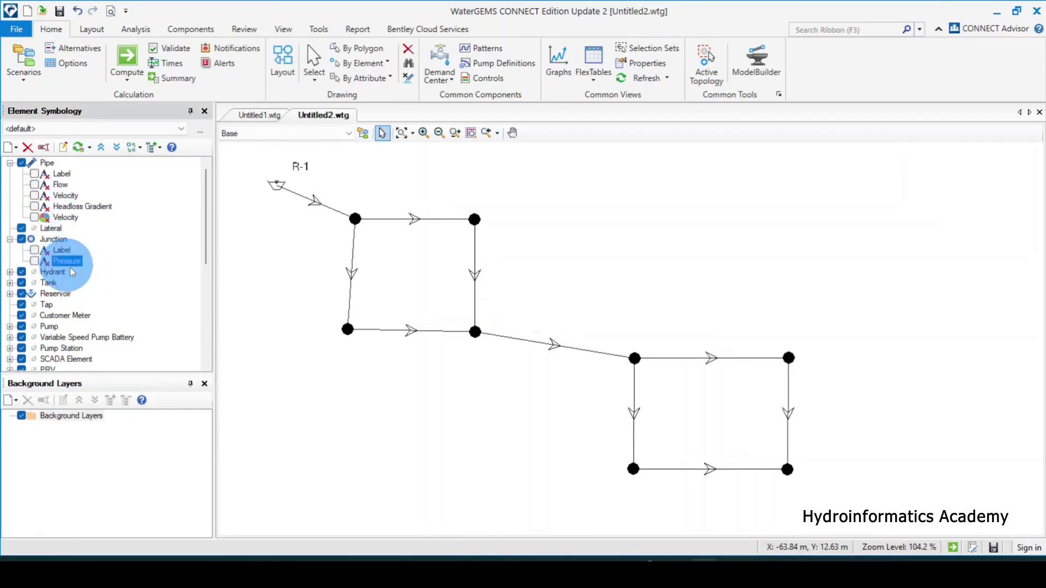
pyautogui.rightClick(60, 239)
pyautogui.moveTo(102, 248)
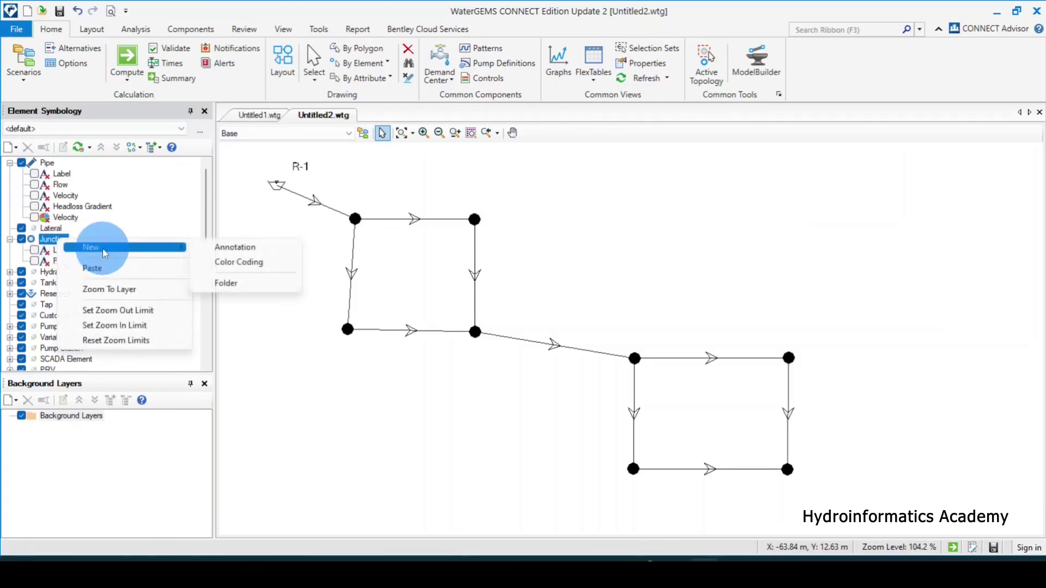
pyautogui.click(240, 263)
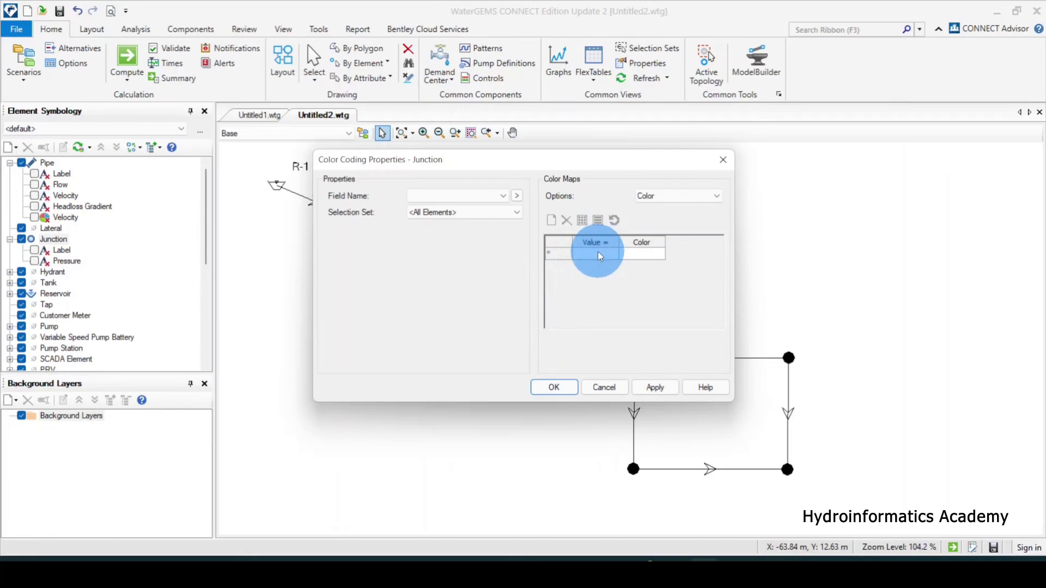
pyautogui.moveTo(599, 172); pyautogui.dragTo(822, 64)
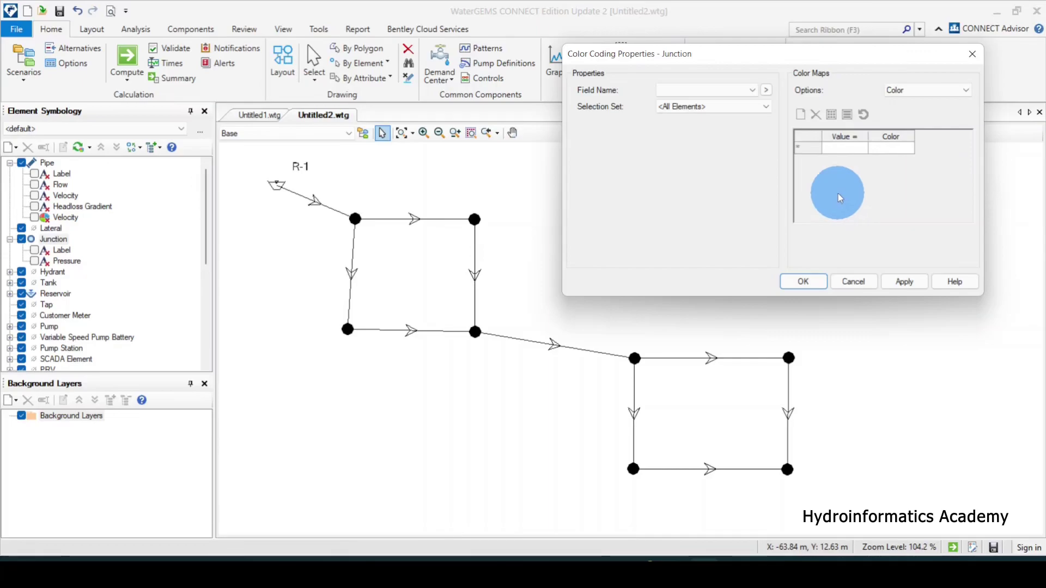
# Step: Choose the Pressure result as the field for the junction color coding
pyautogui.click(849, 152)
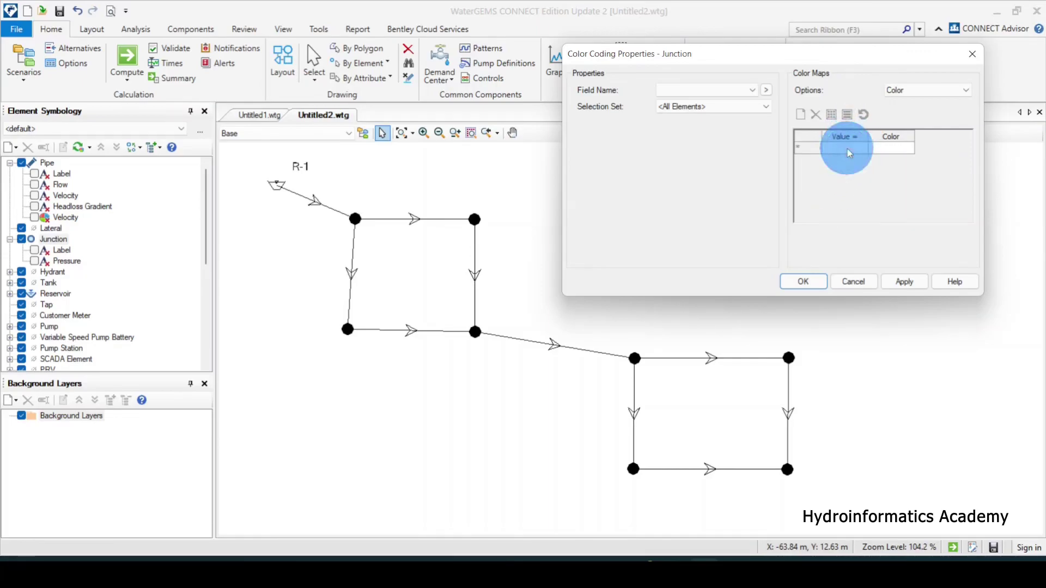
pyautogui.click(848, 151)
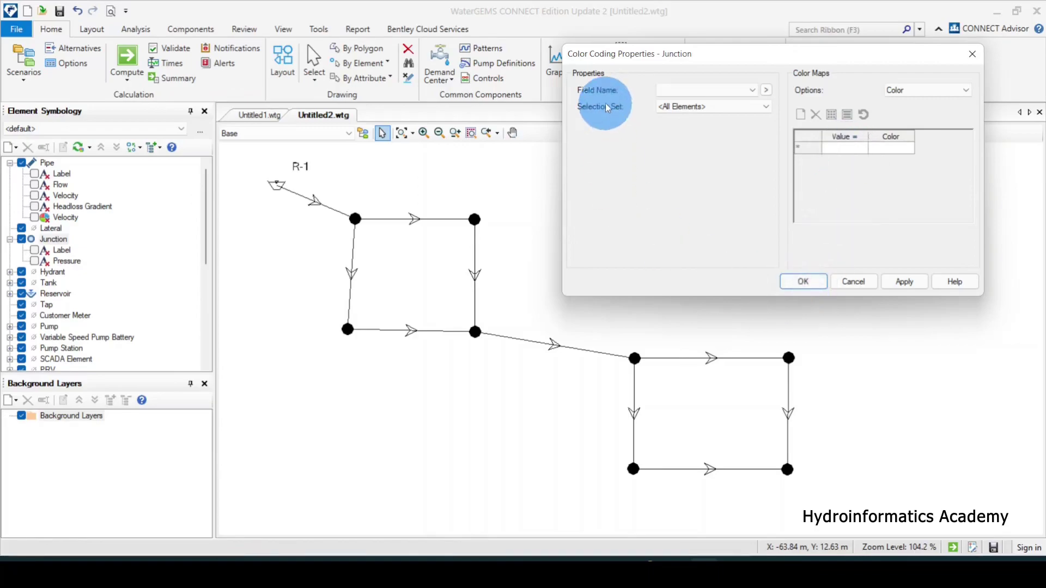
pyautogui.click(765, 90)
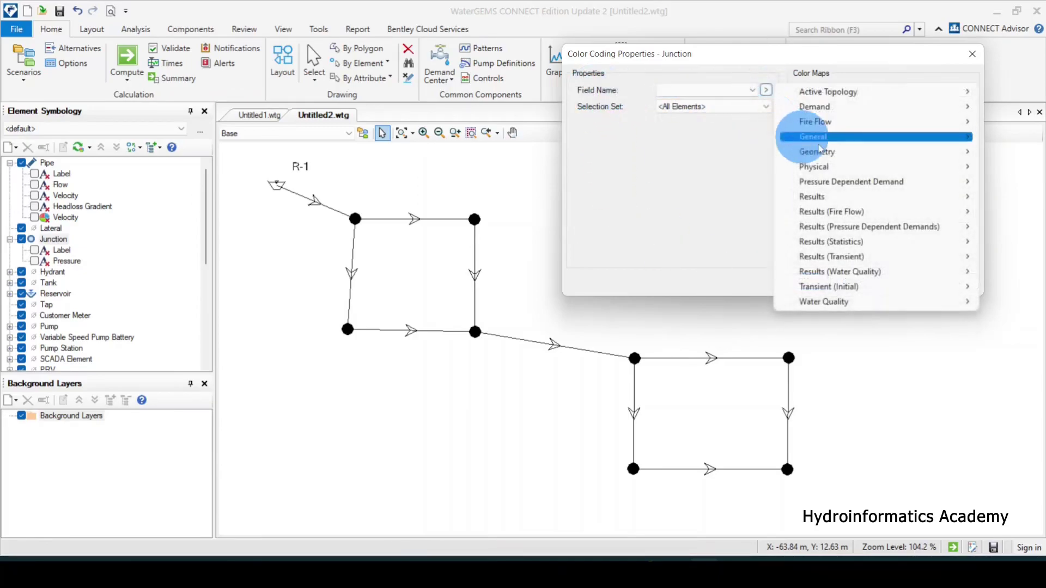
pyautogui.moveTo(851, 197)
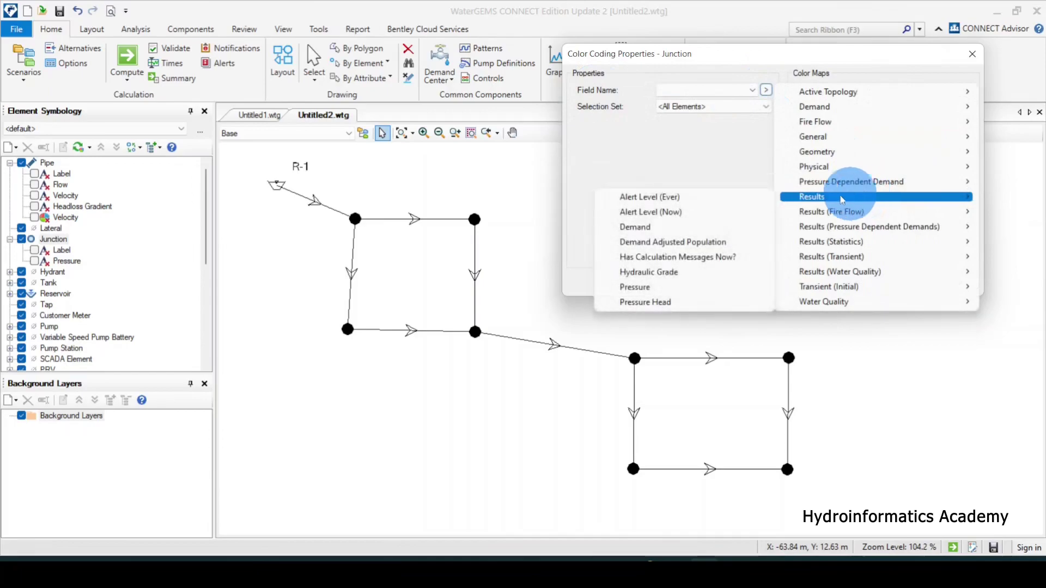
pyautogui.click(690, 291)
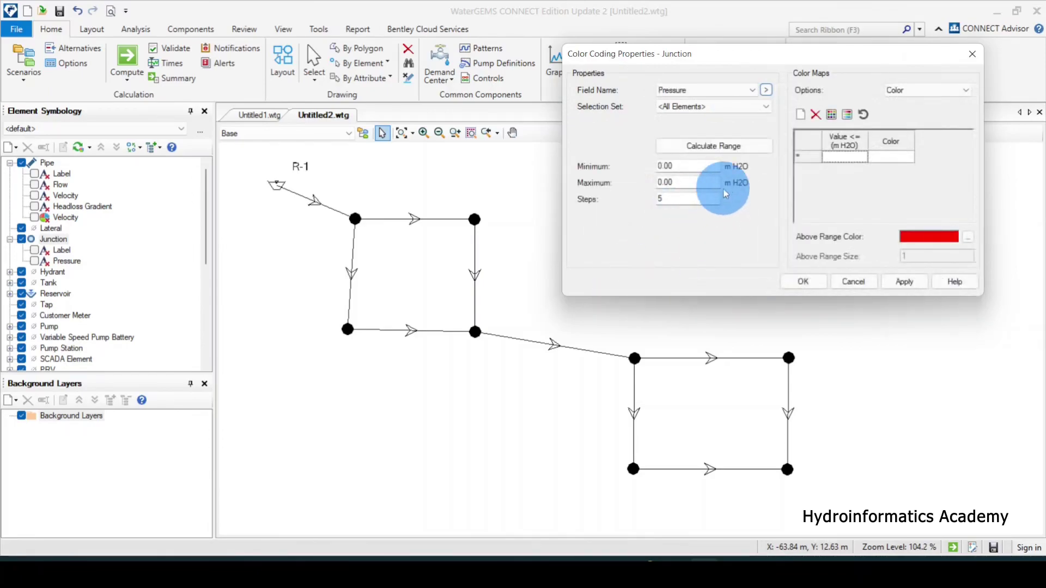
# Step: Add a junction pressure range up to 5.99 m H2O to the color map and color it red
pyautogui.click(851, 158)
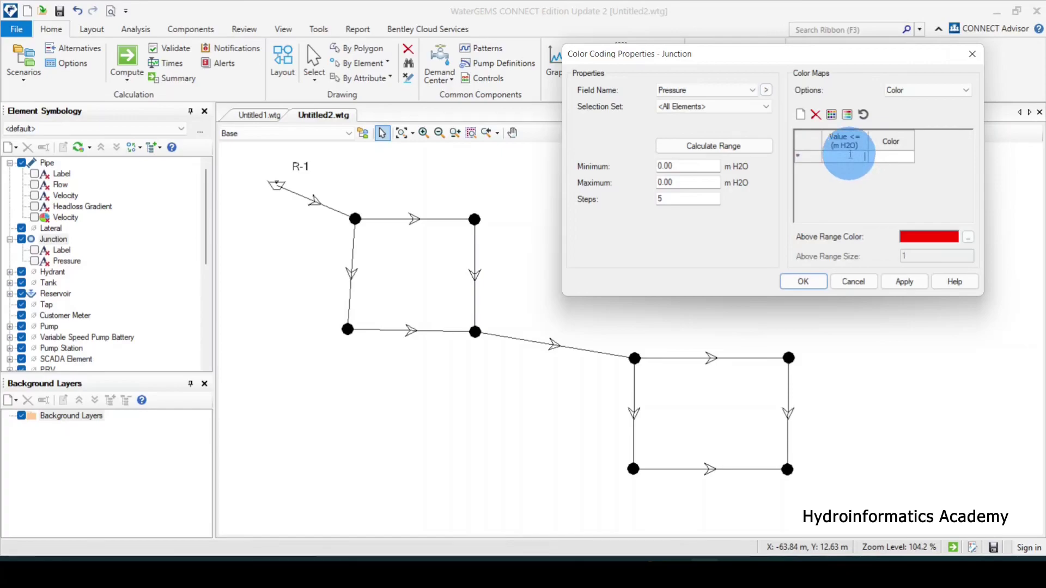
pyautogui.write('6')
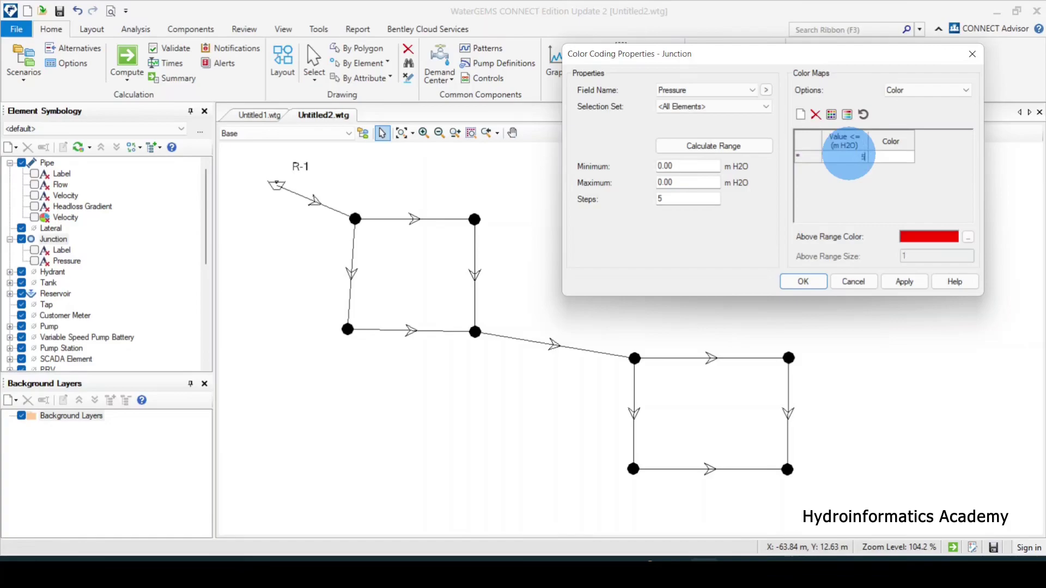
pyautogui.write('.99')
pyautogui.click(870, 173)
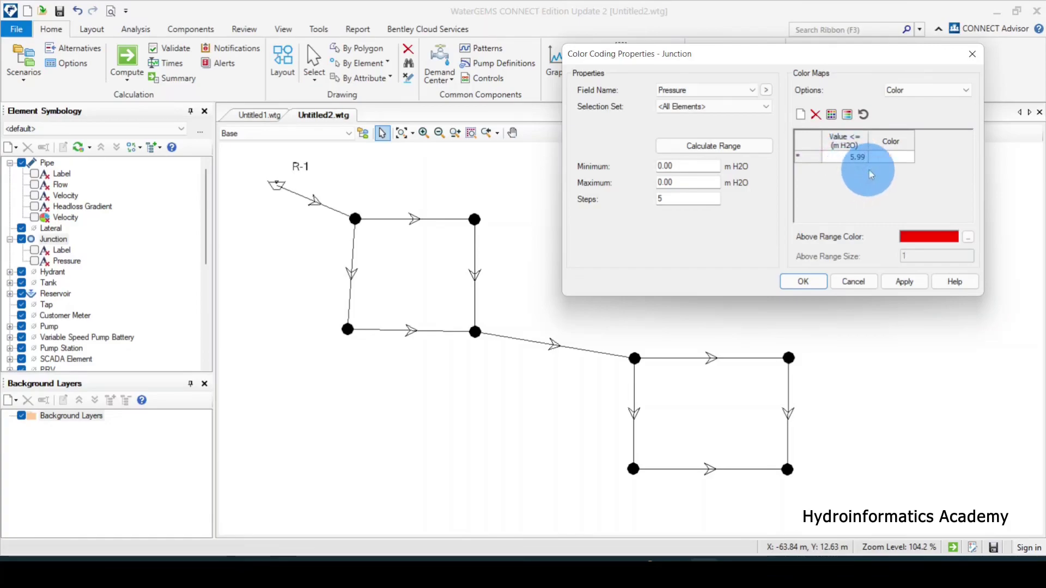
pyautogui.click(890, 161)
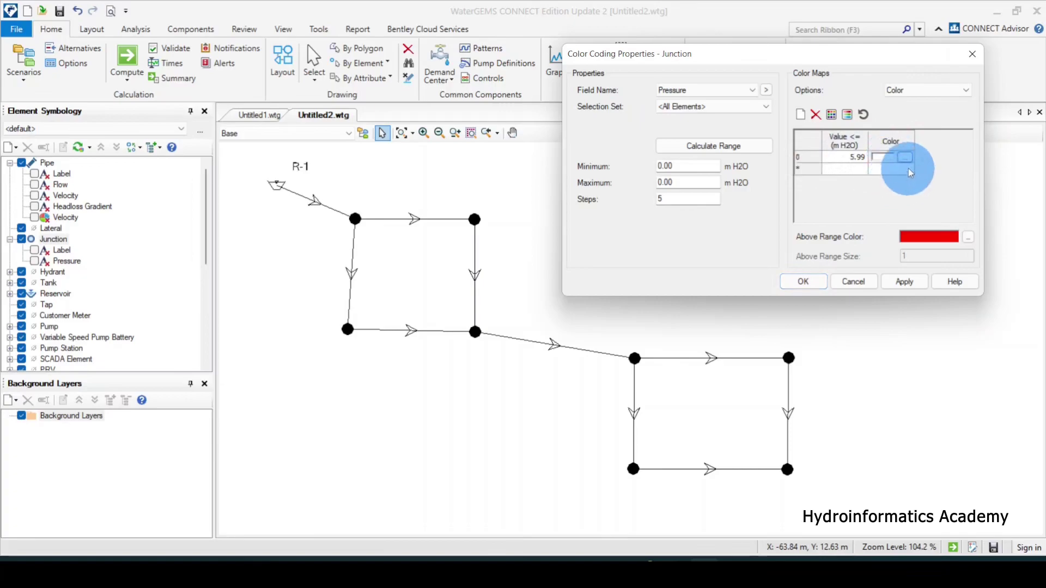
pyautogui.click(906, 158)
pyautogui.click(461, 168)
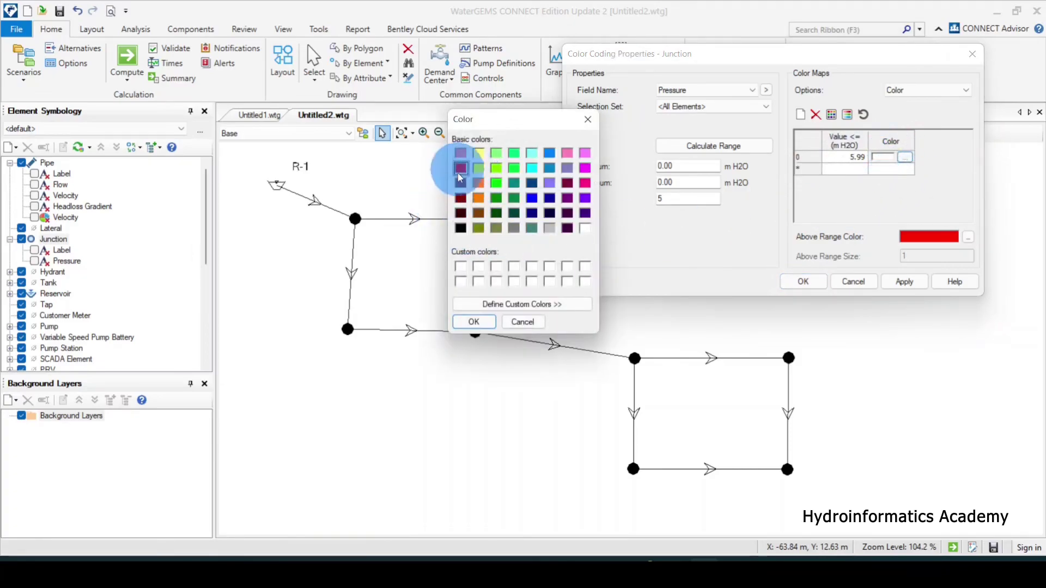
pyautogui.click(479, 321)
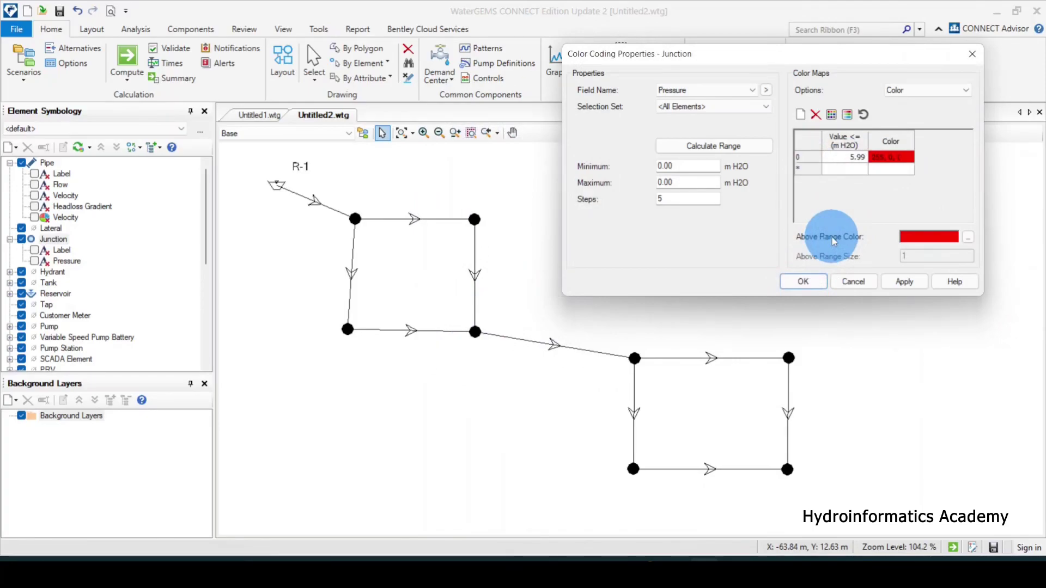
# Step: Add a second pressure range up to 30 m H2O to the color map and color it magenta
pyautogui.write('6')
pyautogui.click(870, 173)
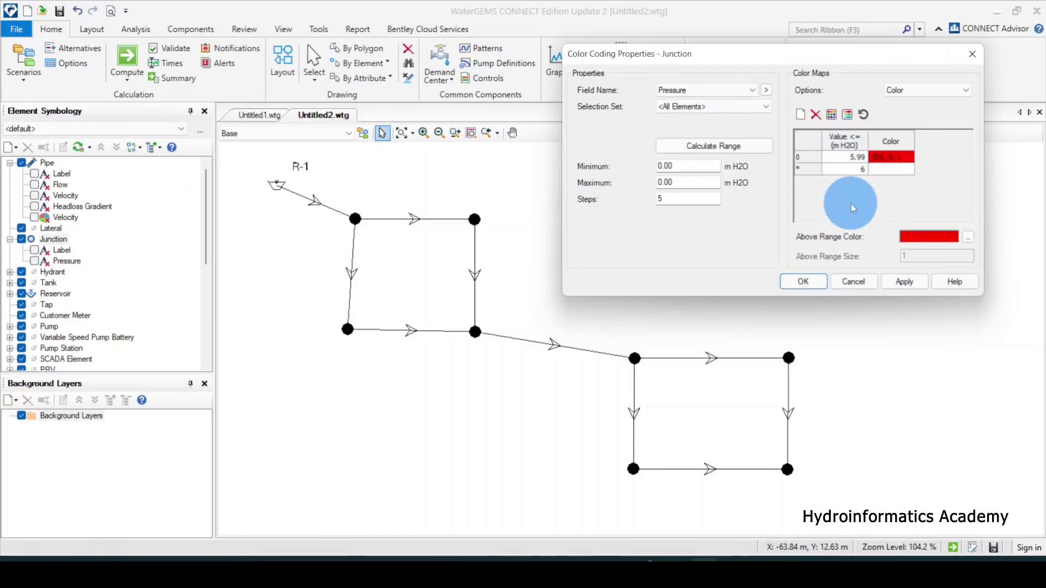
pyautogui.press('BackSpace')
pyautogui.write('30')
pyautogui.click(881, 180)
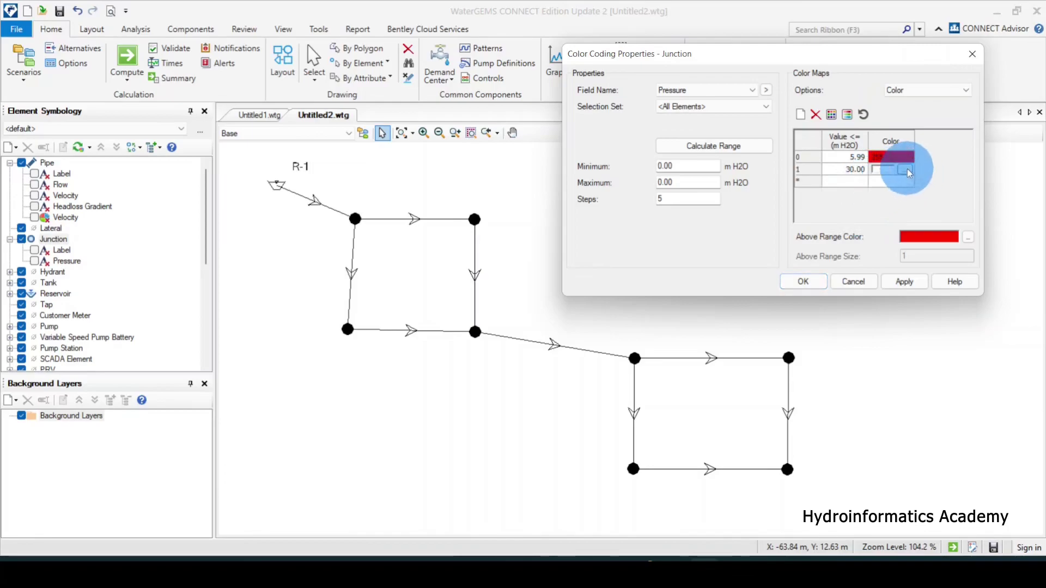
pyautogui.click(905, 169)
pyautogui.click(585, 167)
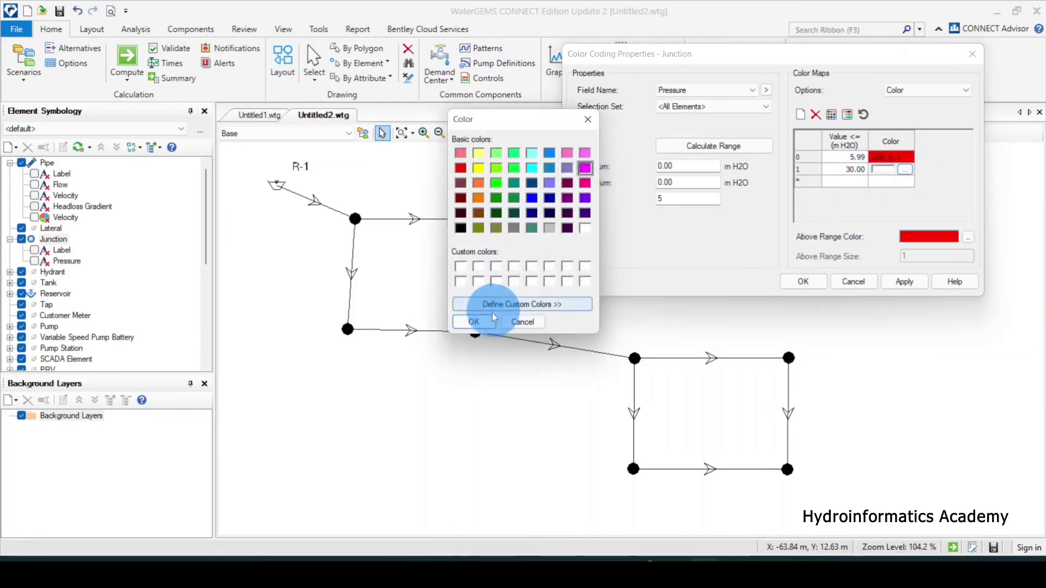
pyautogui.click(474, 322)
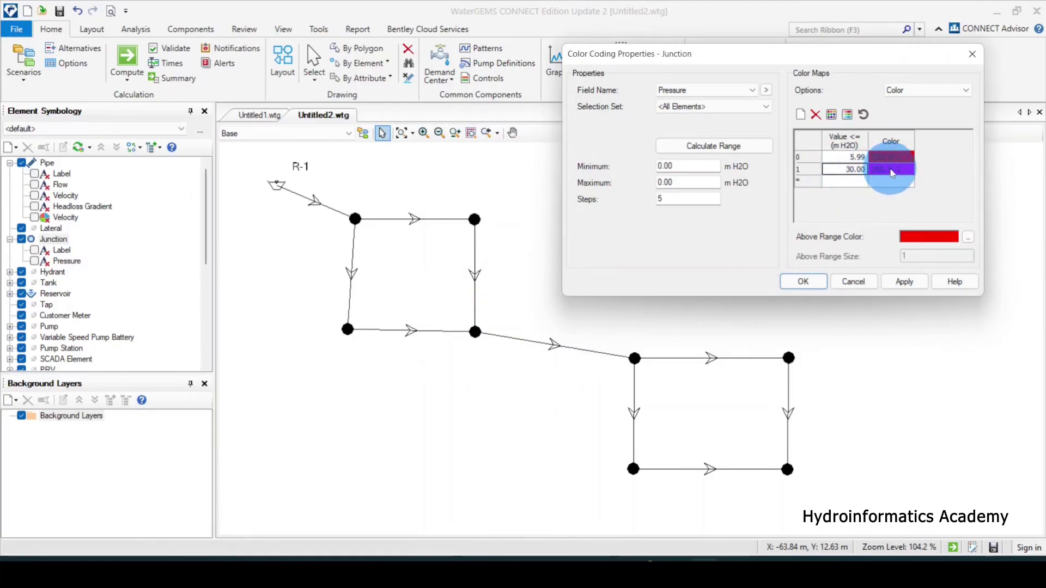
pyautogui.click(890, 170)
# Step: Add a third pressure range up to 150 m H2O to the color map and color it red
pyautogui.click(846, 181)
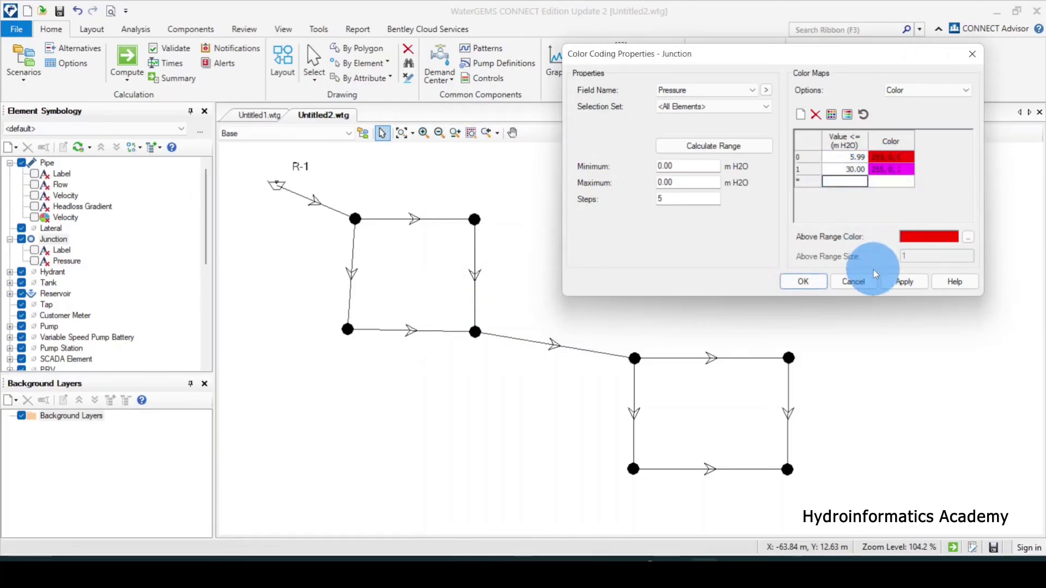
pyautogui.click(842, 169)
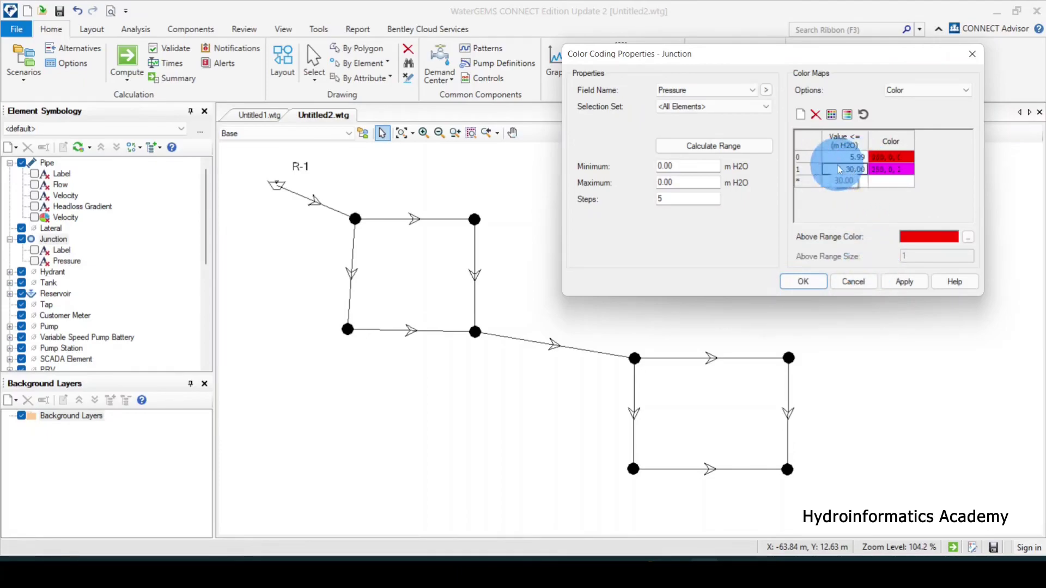
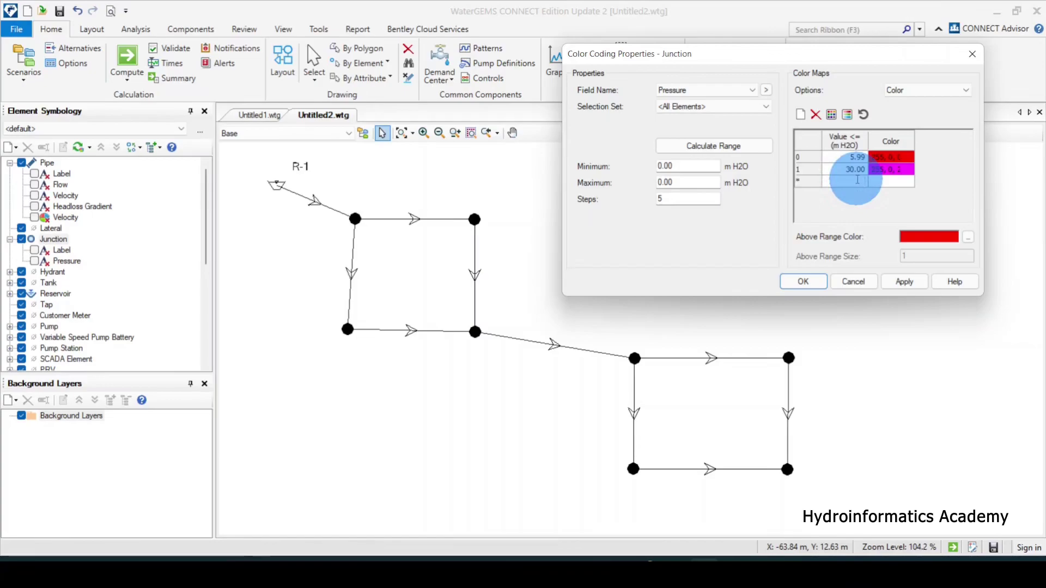
pyautogui.write('5')
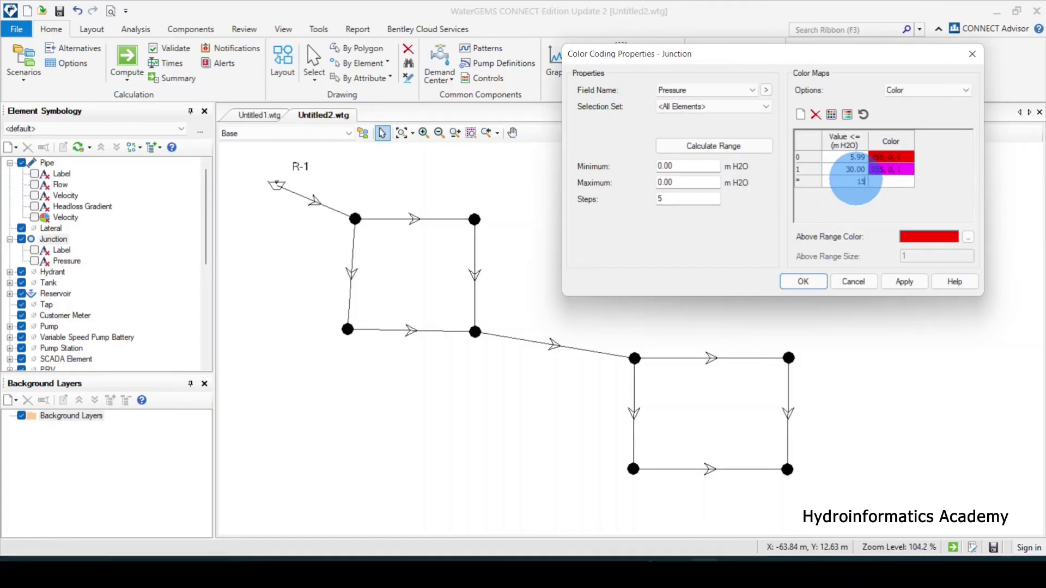
pyautogui.write('0')
pyautogui.click(891, 181)
pyautogui.click(905, 181)
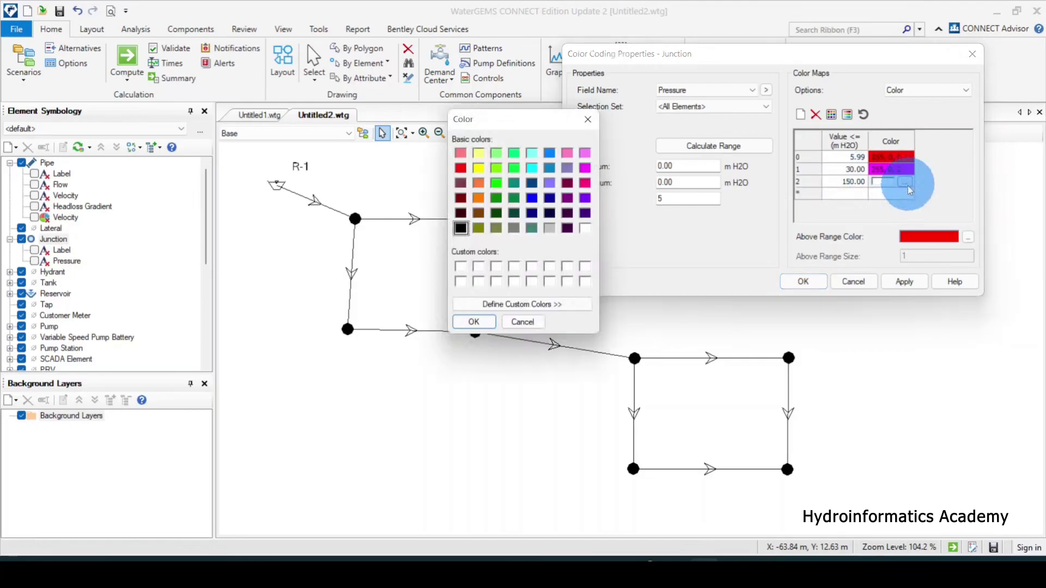
pyautogui.click(460, 168)
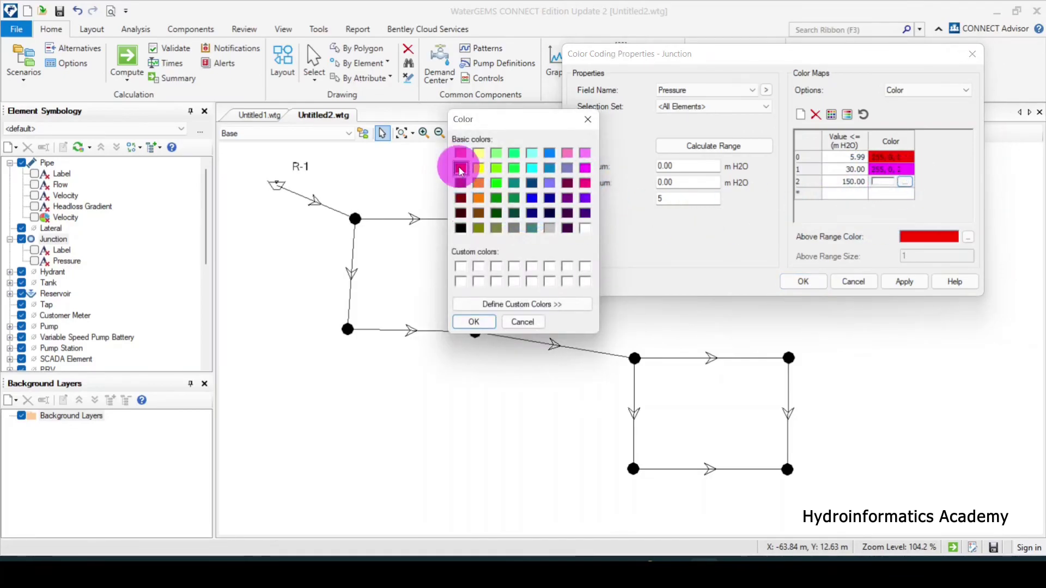
pyautogui.click(473, 322)
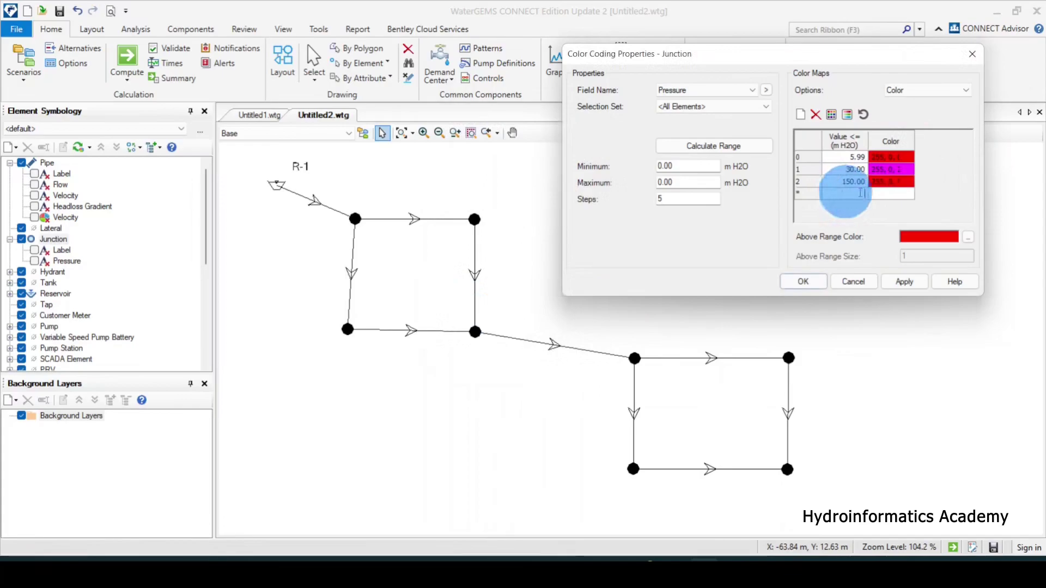
# Step: Review the limit values and assigned colors of the three pressure ranges in the junction color map
pyautogui.moveTo(878, 54); pyautogui.dragTo(706, 65)
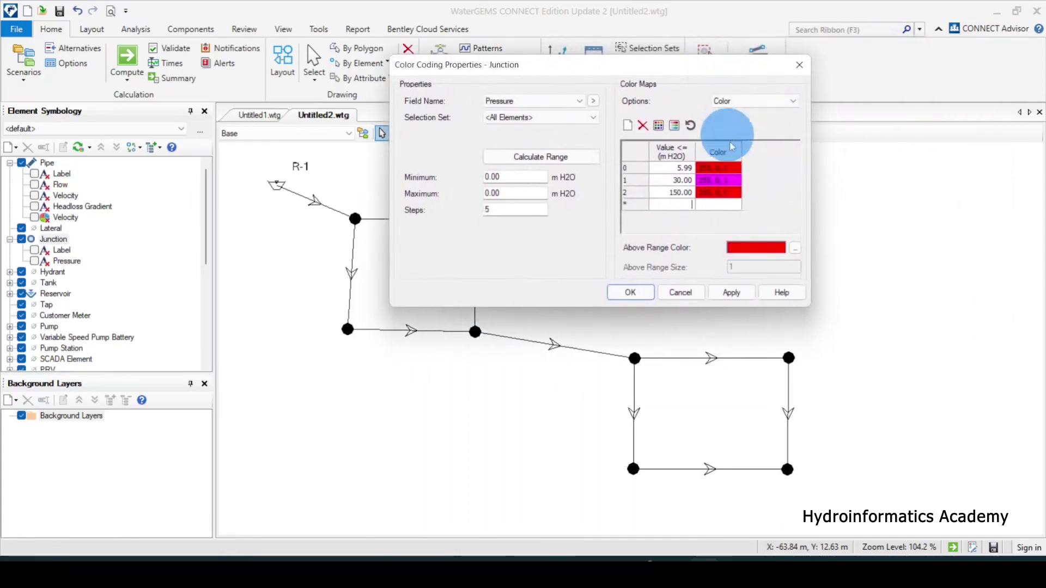
pyautogui.click(711, 168)
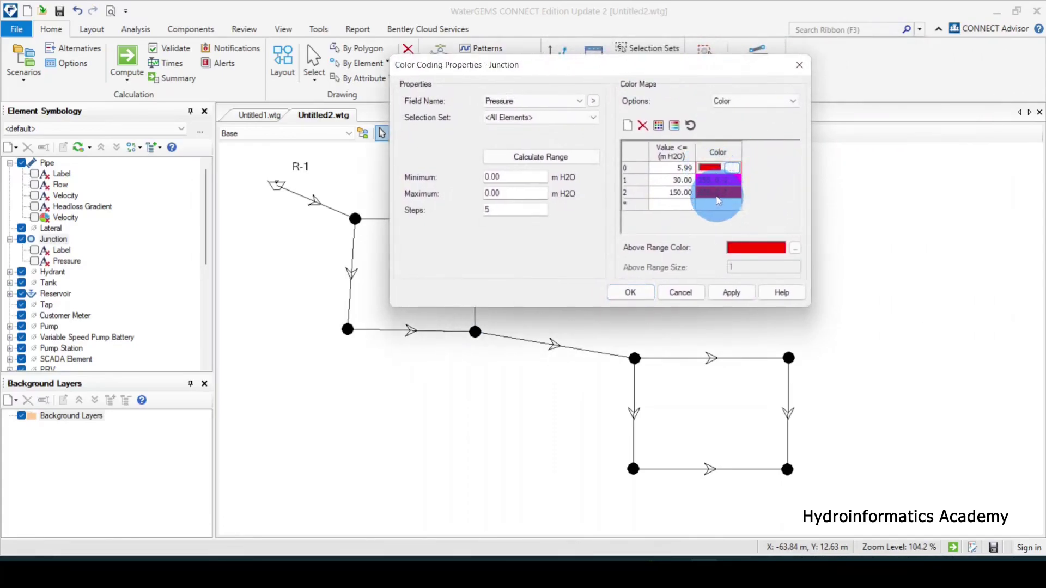
pyautogui.click(710, 194)
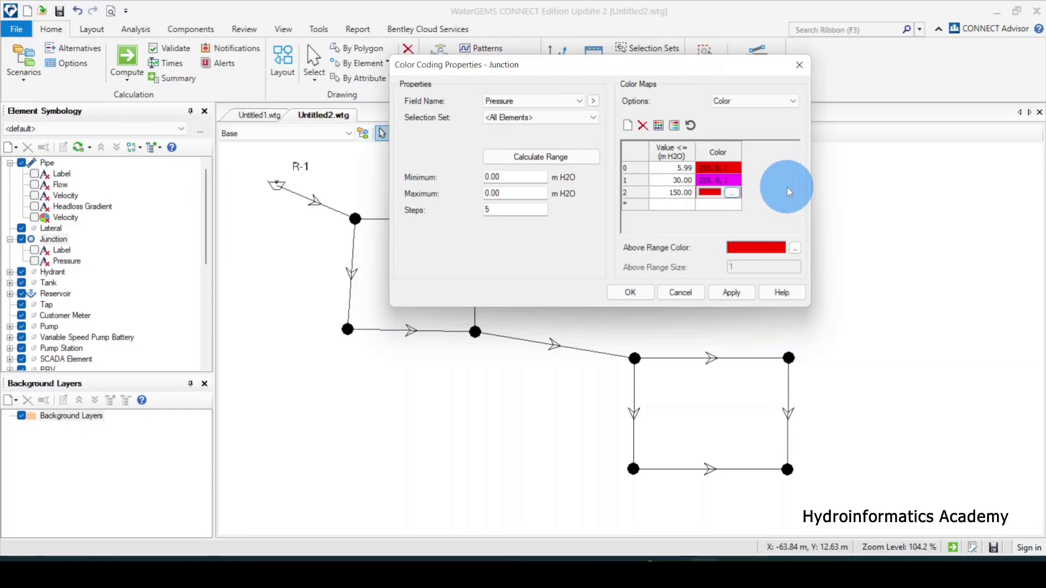
pyautogui.click(676, 171)
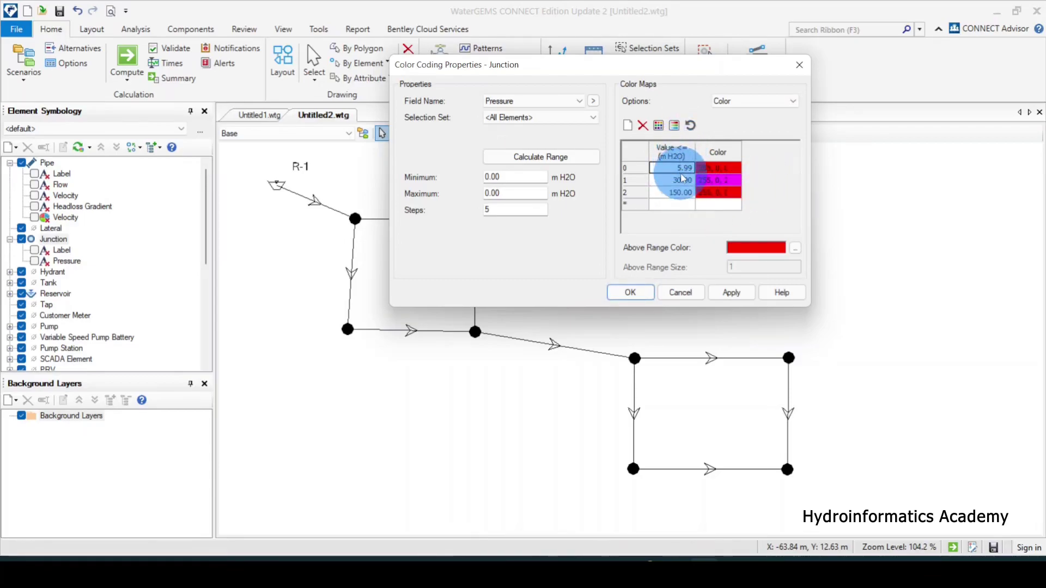
pyautogui.click(730, 176)
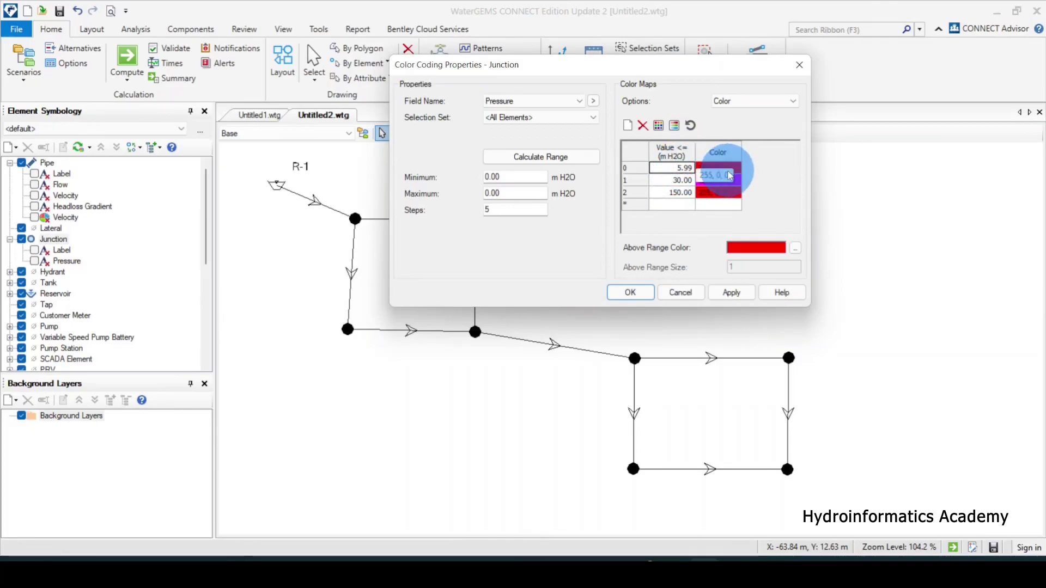
pyautogui.click(686, 193)
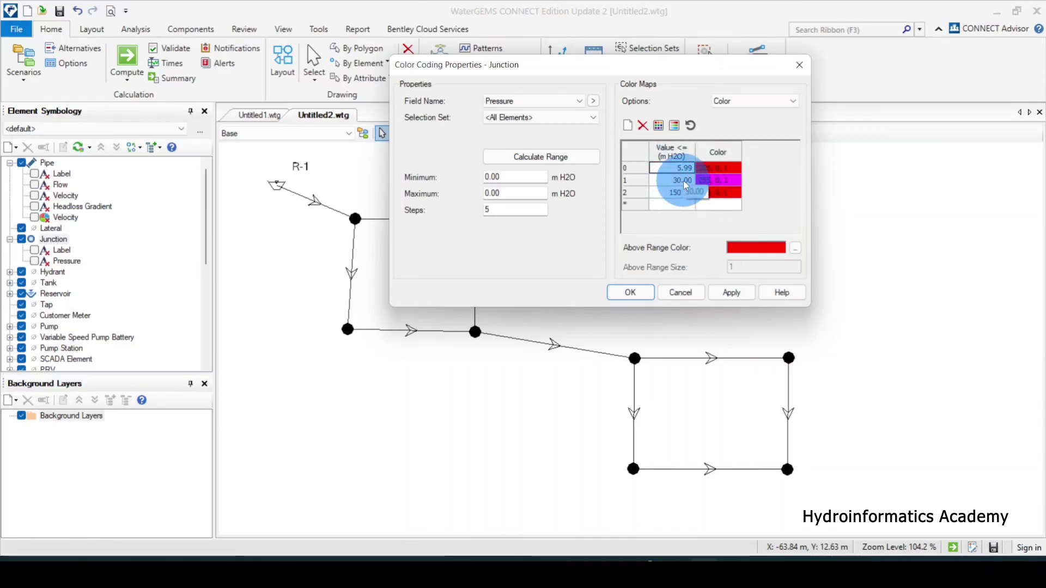
pyautogui.click(718, 181)
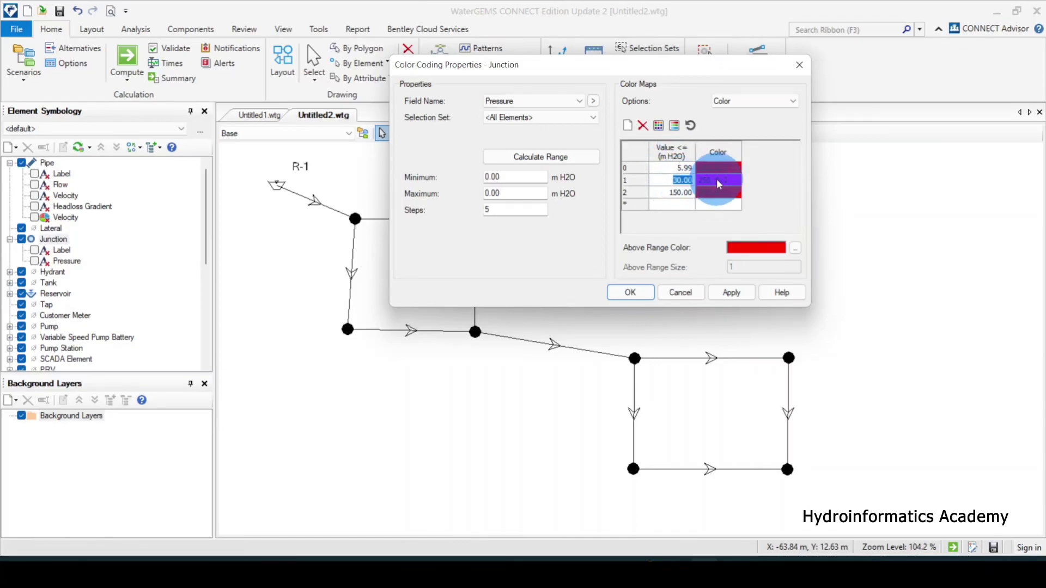
pyautogui.click(719, 183)
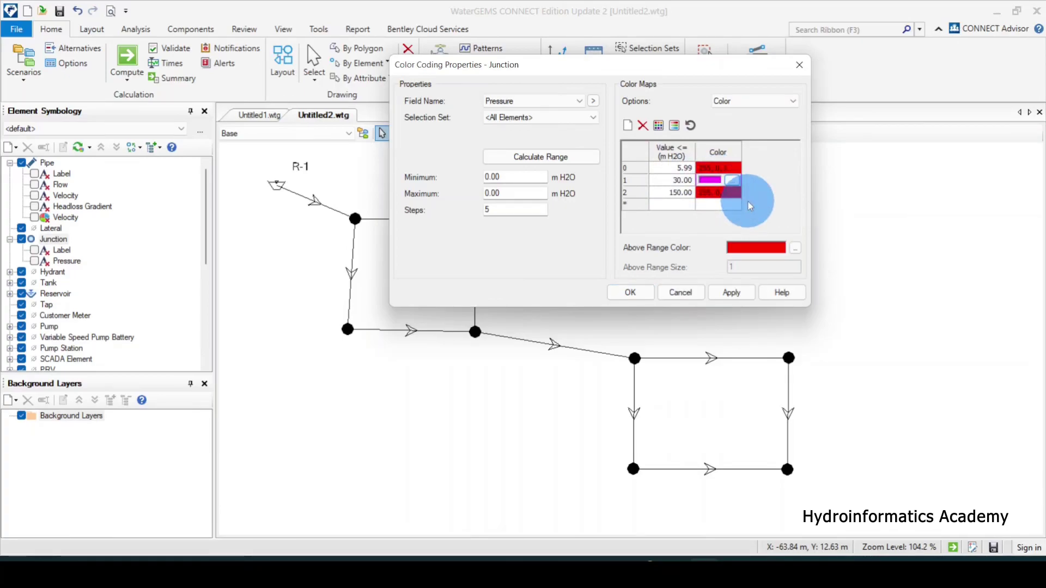
pyautogui.click(672, 182)
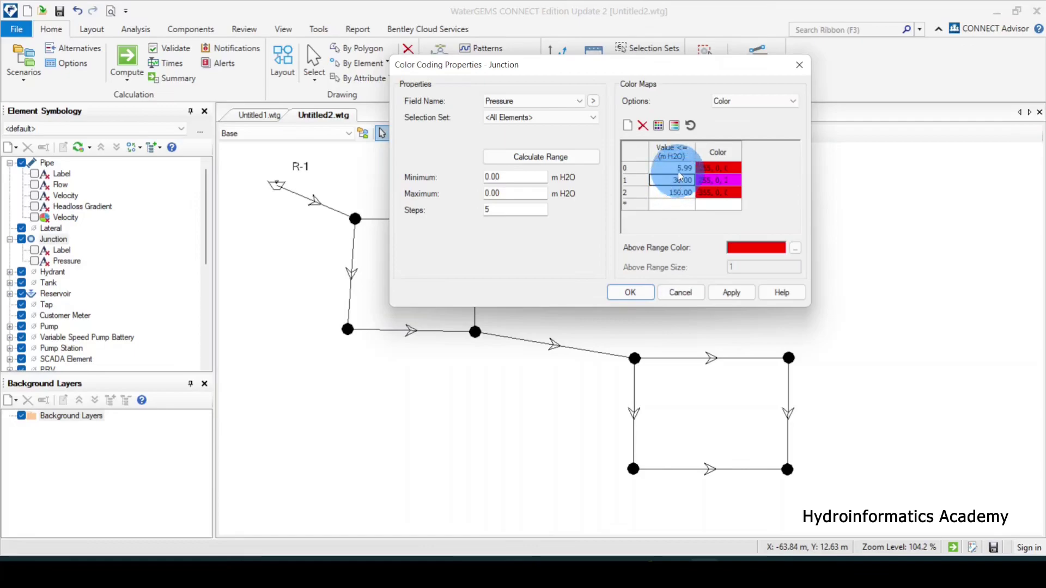
pyautogui.click(676, 167)
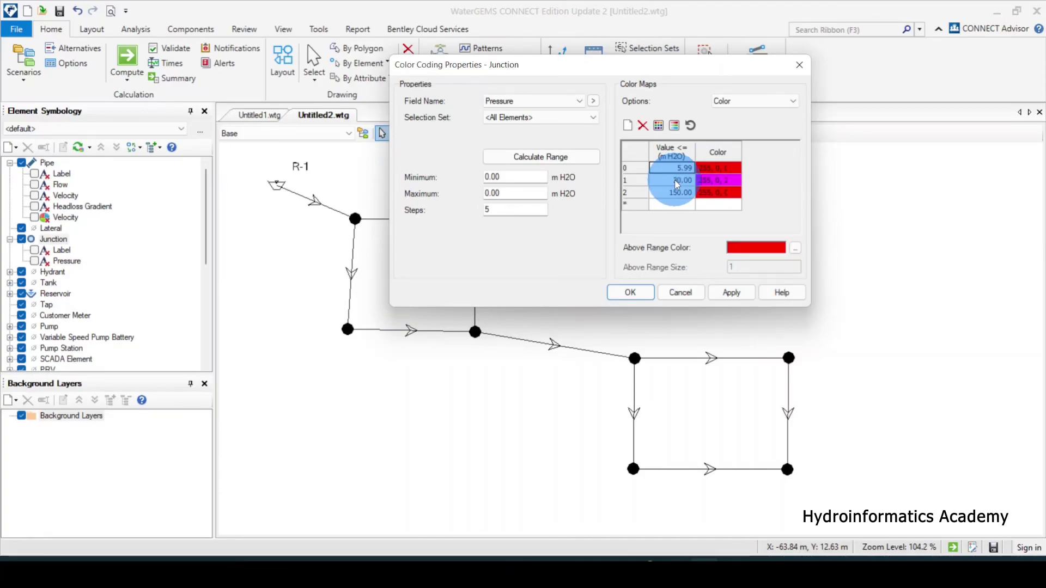
pyautogui.click(675, 180)
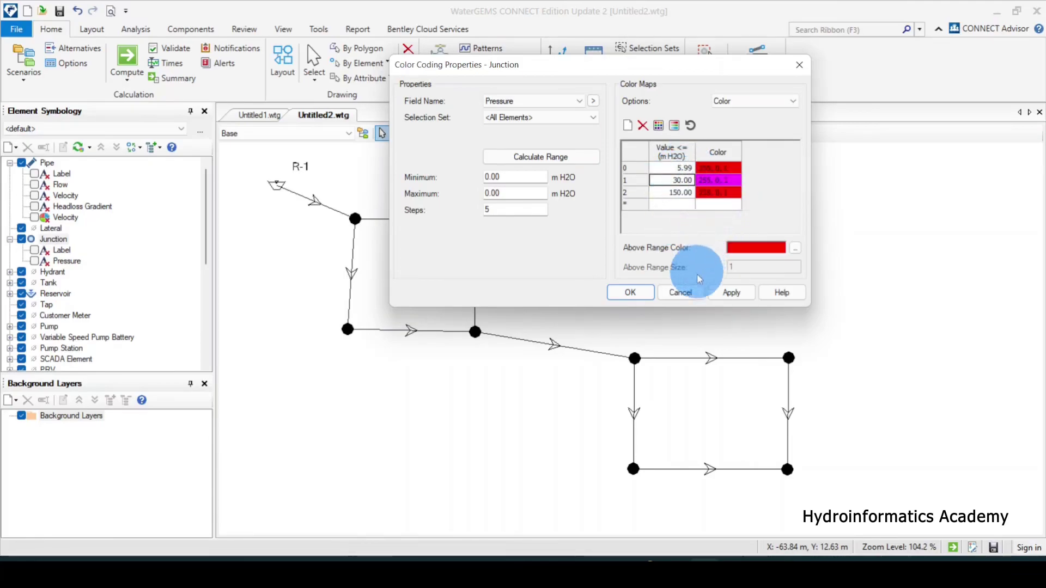
# Step: Apply the pressure color coding to the junctions, close its properties and show the junction pressure annotations
pyautogui.click(731, 292)
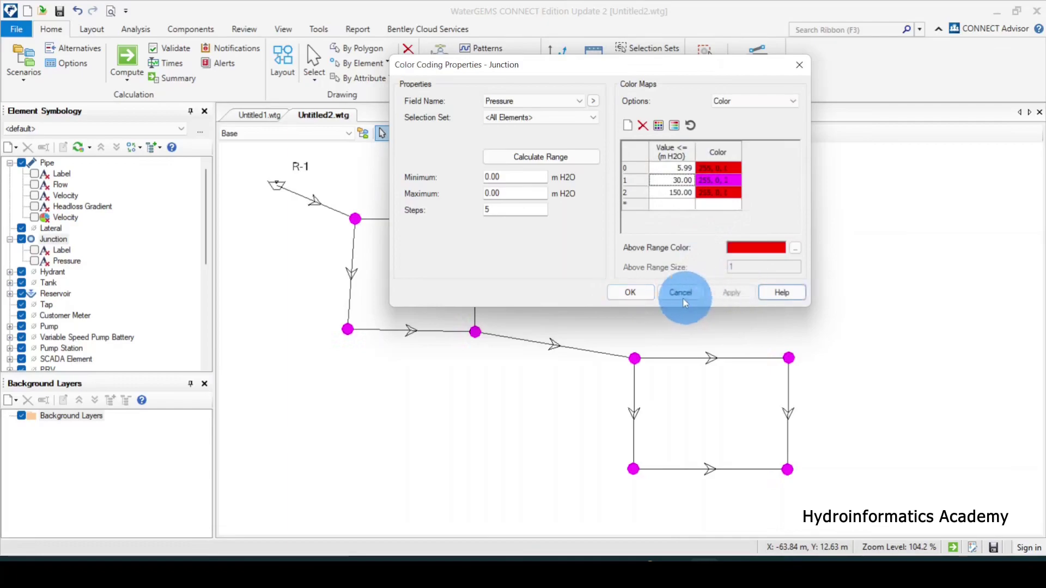
pyautogui.click(640, 299)
pyautogui.moveTo(720, 265); pyautogui.dragTo(662, 254)
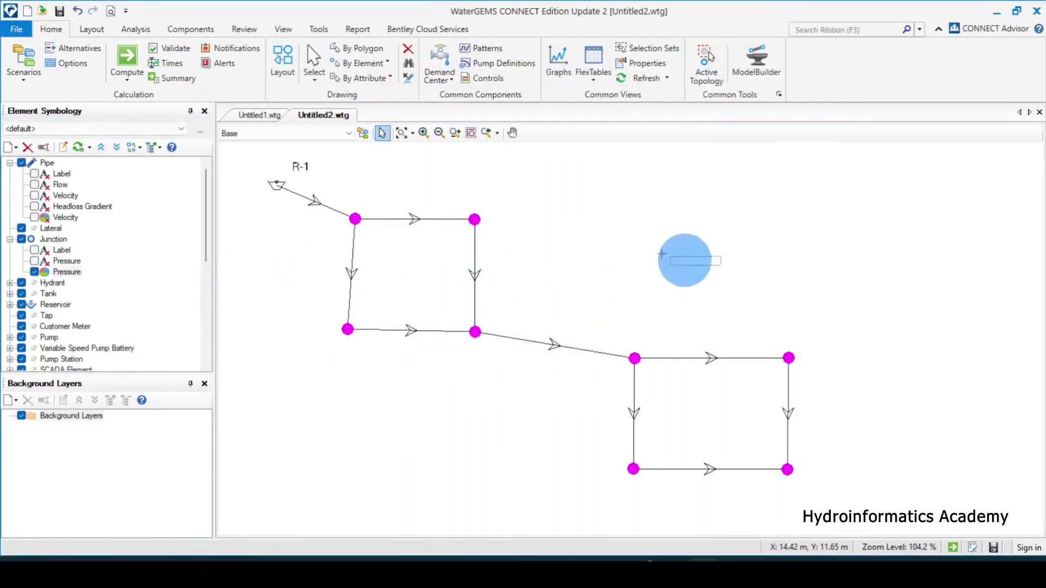
pyautogui.click(34, 260)
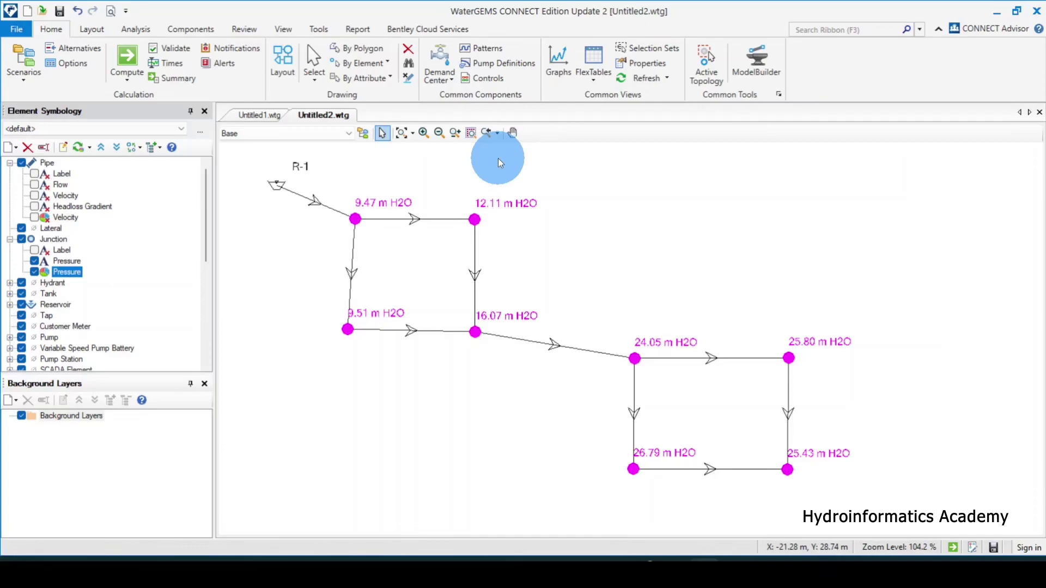
# Step: Open the Pressure Pipe Inventory report and examine the pipe lengths by material for the 50 mm diameter
pyautogui.click(364, 34)
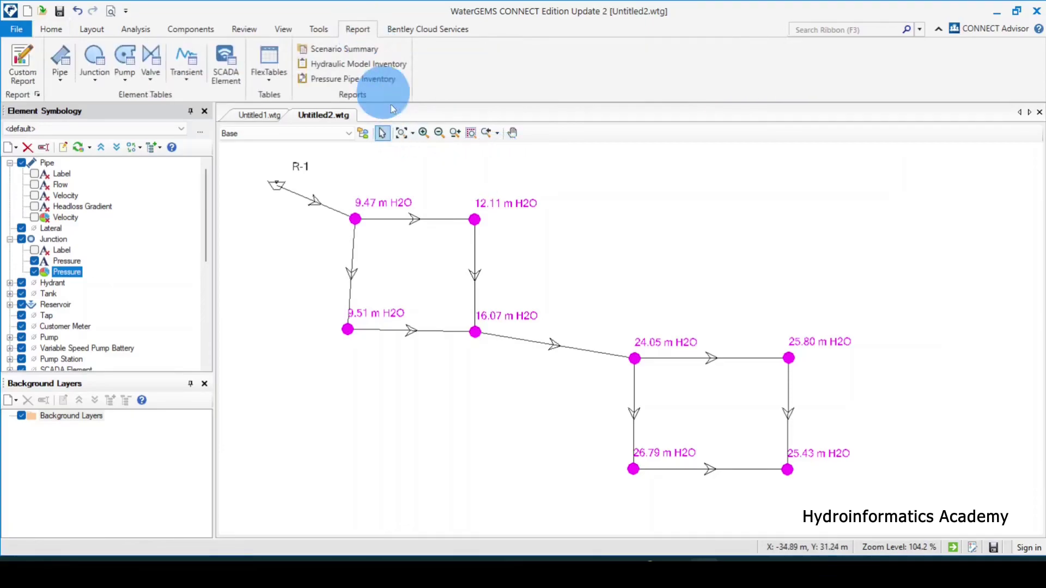
pyautogui.doubleClick(365, 32)
pyautogui.click(365, 33)
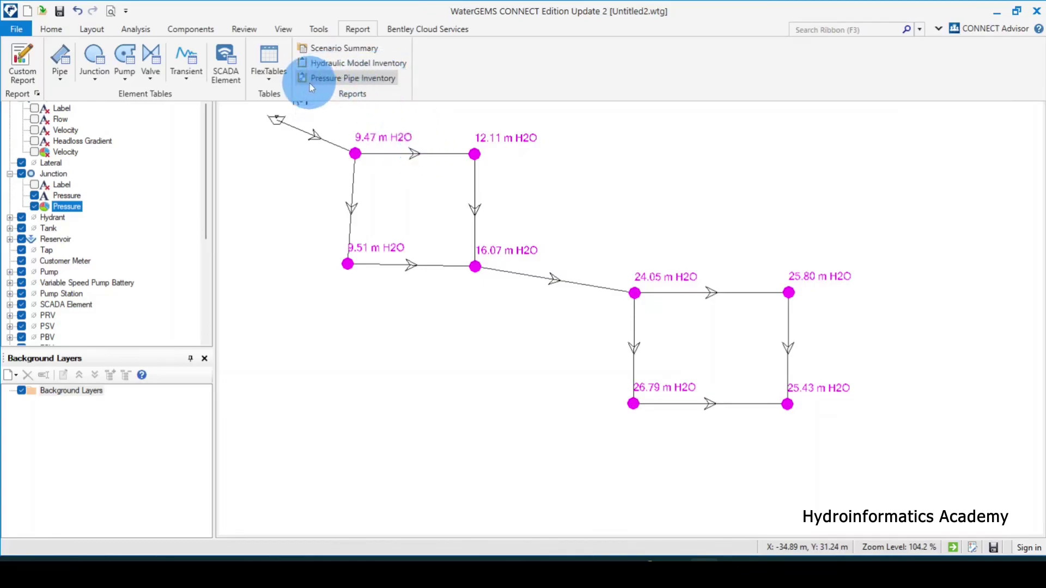
pyautogui.click(359, 80)
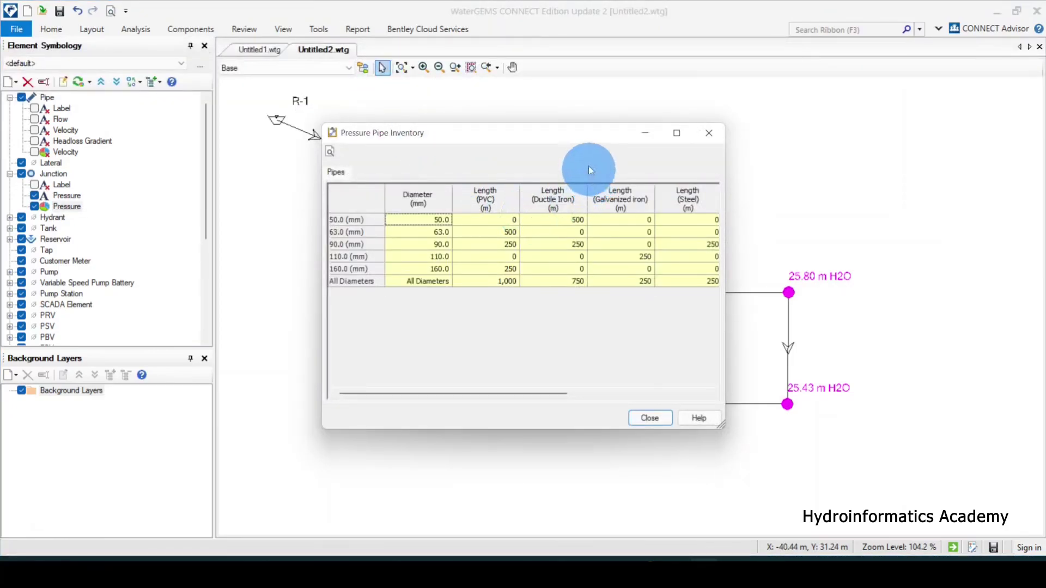
pyautogui.moveTo(587, 142); pyautogui.dragTo(573, 88)
pyautogui.click(339, 152)
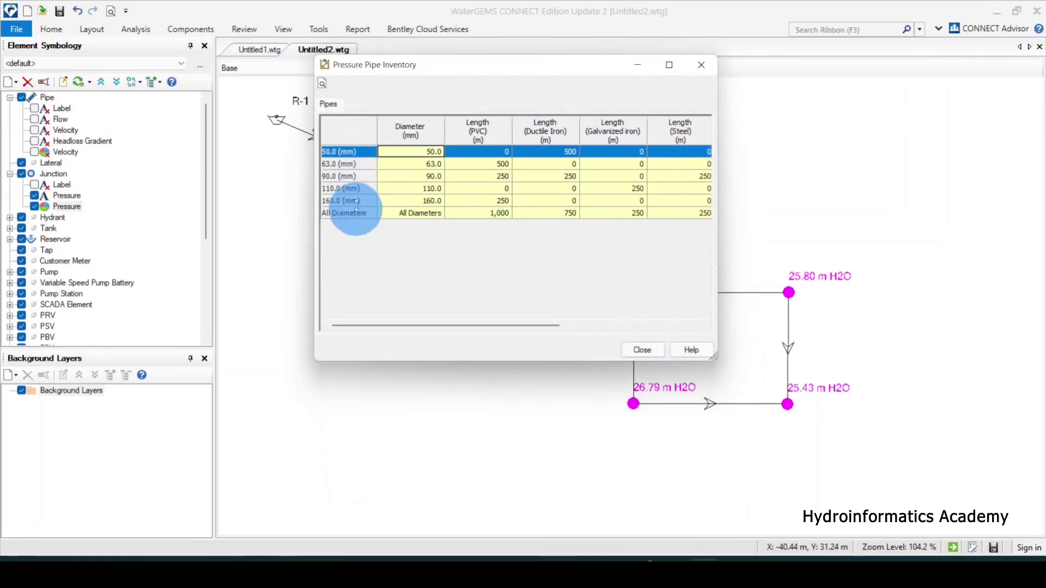
# Step: Examine the inventory's PVC and other material lengths for the 50 mm and 90 mm pipe diameters
pyautogui.click(416, 176)
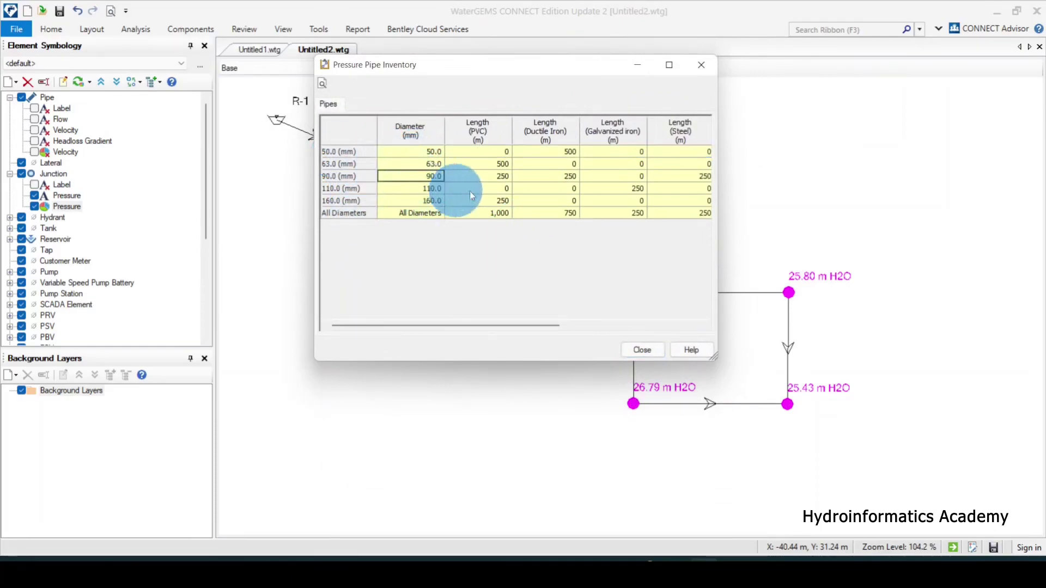
pyautogui.click(488, 151)
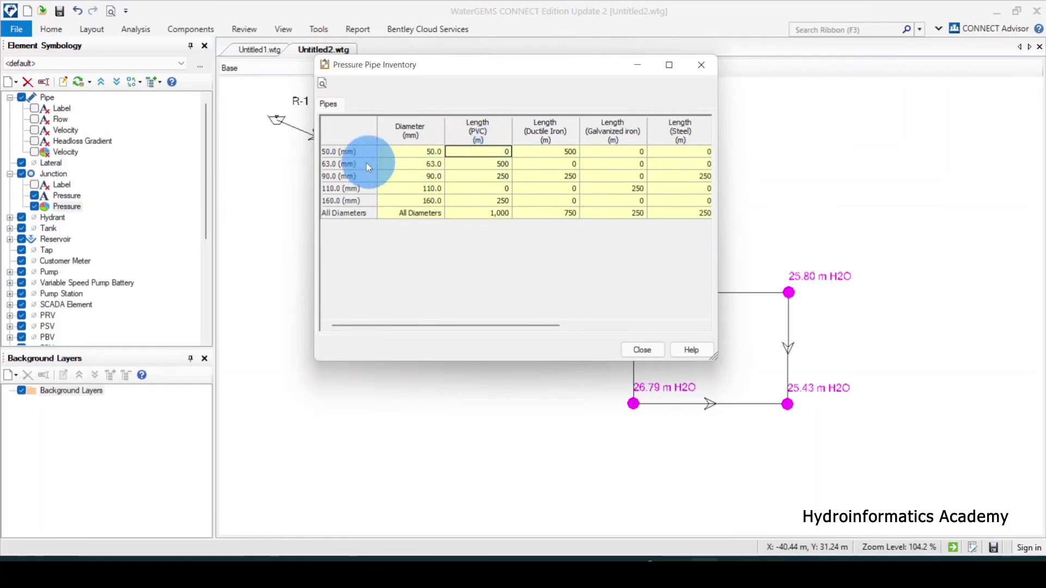
pyautogui.click(339, 152)
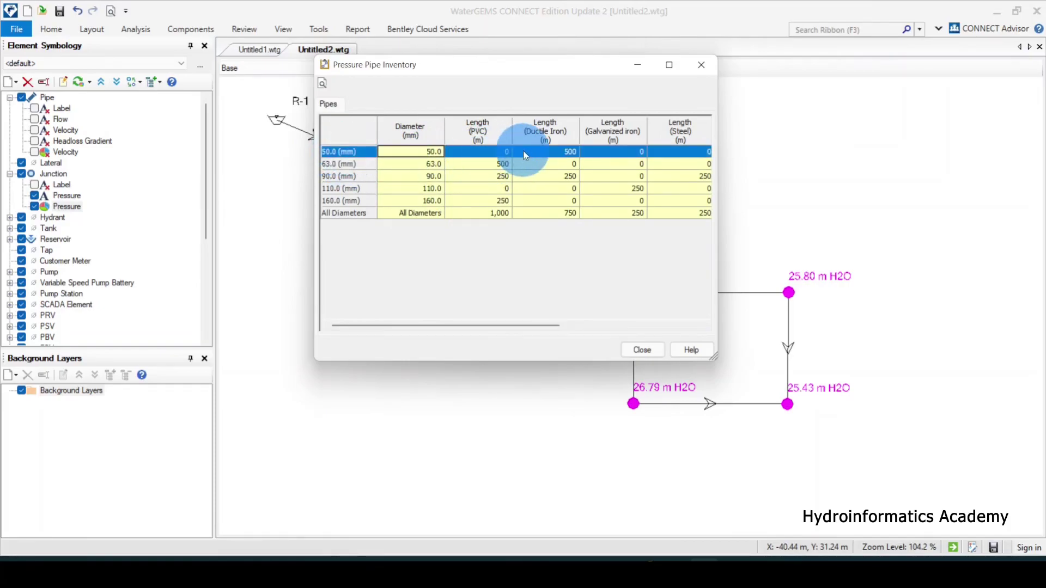
pyautogui.click(502, 151)
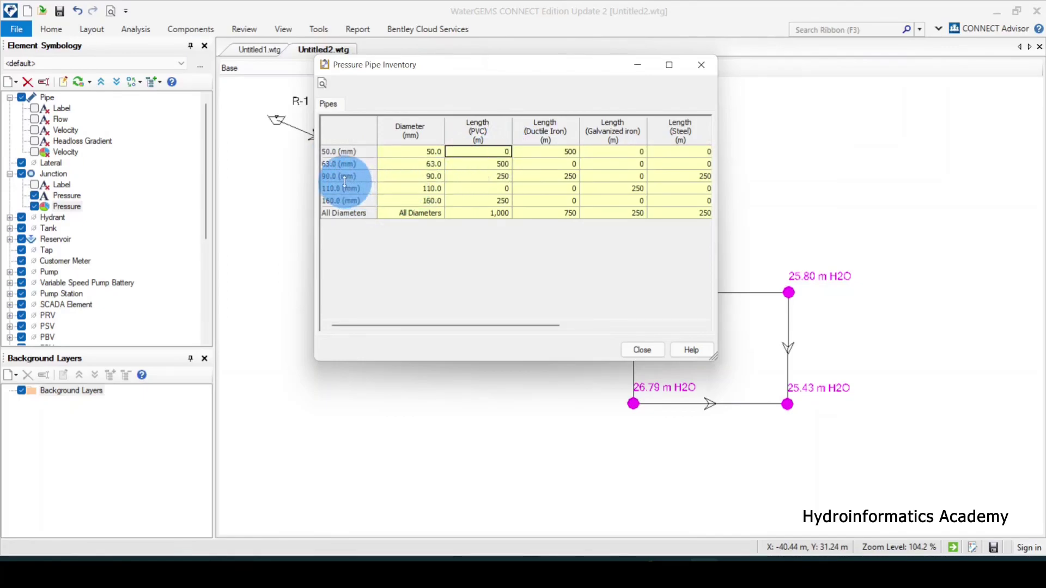
pyautogui.click(344, 176)
pyautogui.click(496, 176)
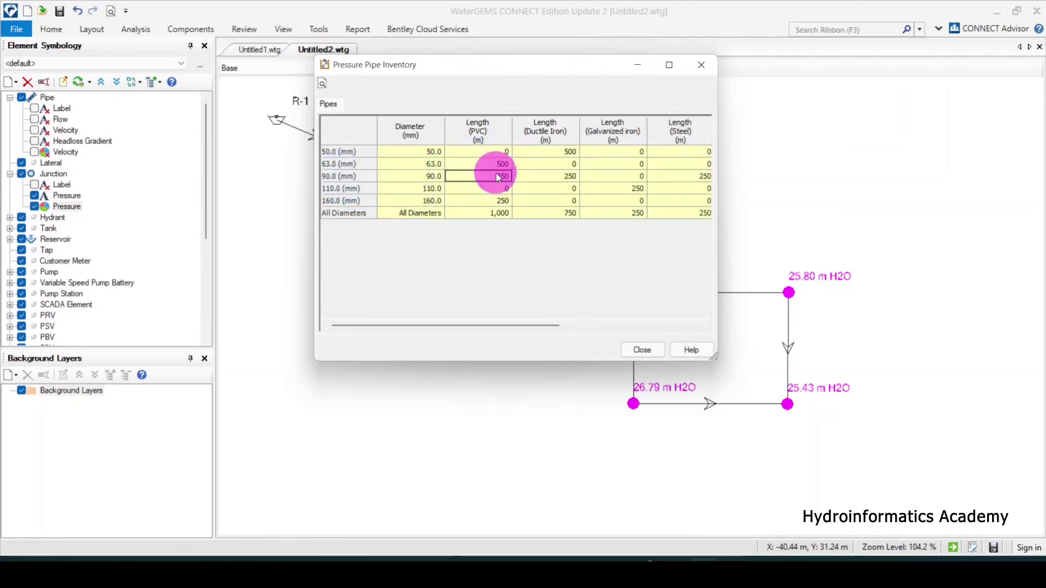
# Step: Open the print preview of the Pressure Pipe Inventory report, review it, and close both the preview and the report
pyautogui.moveTo(516, 69); pyautogui.dragTo(629, 79)
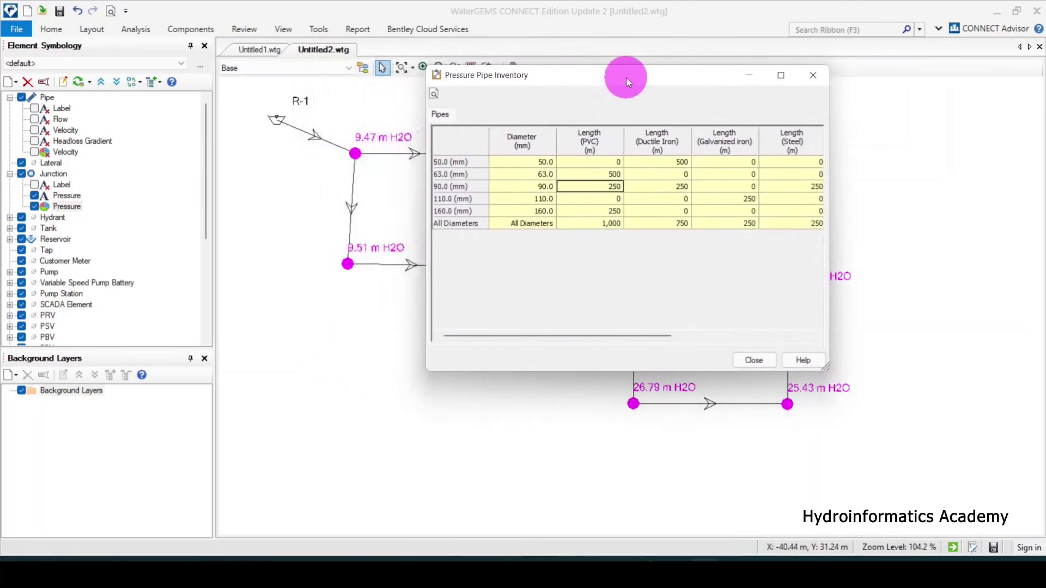
pyautogui.click(437, 93)
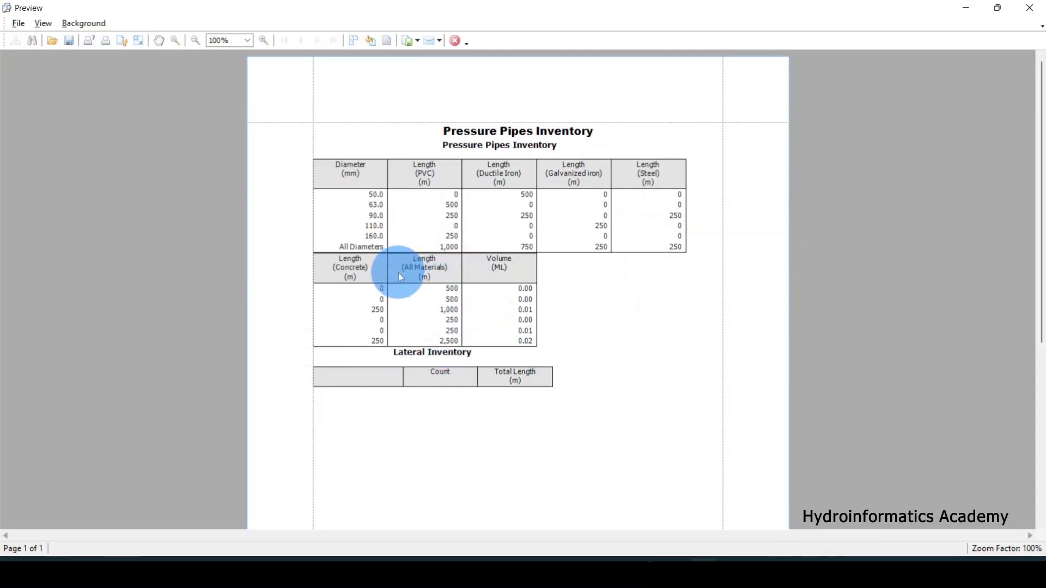
pyautogui.click(1030, 9)
pyautogui.click(810, 75)
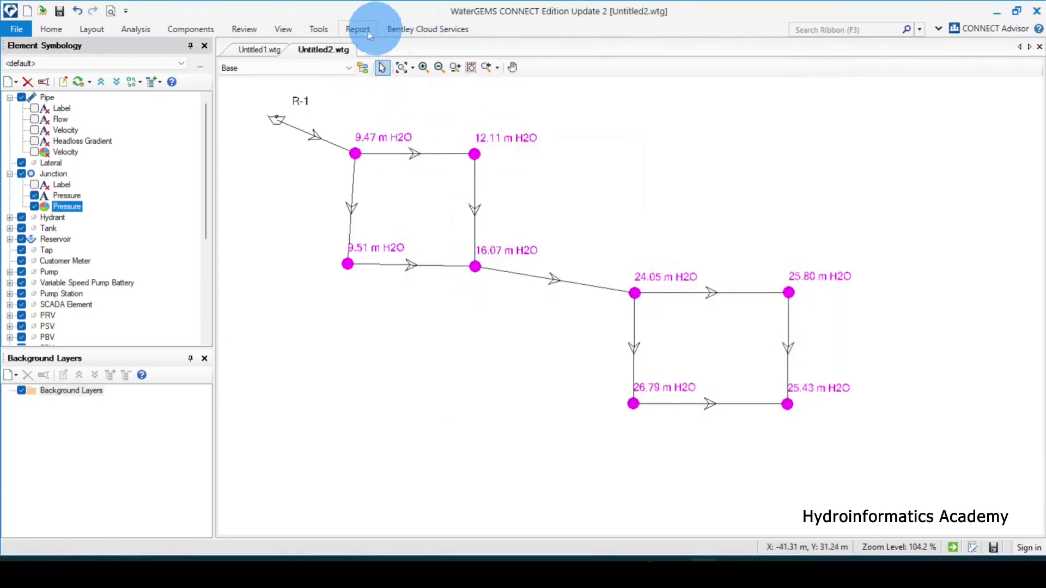
# Step: Open the Pipe FlexTable to view the results for all pipes in the network
pyautogui.click(359, 30)
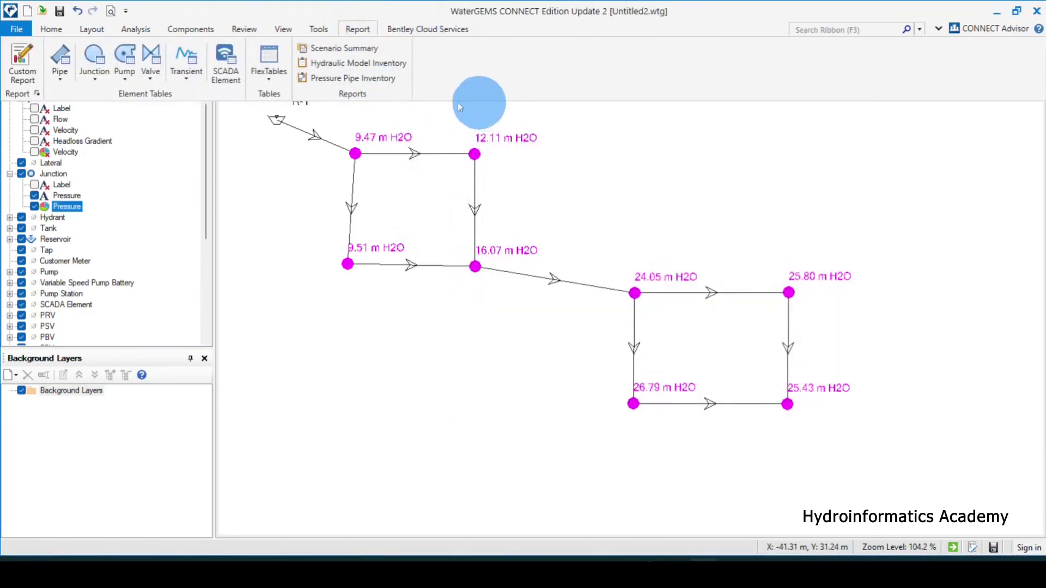
pyautogui.click(275, 76)
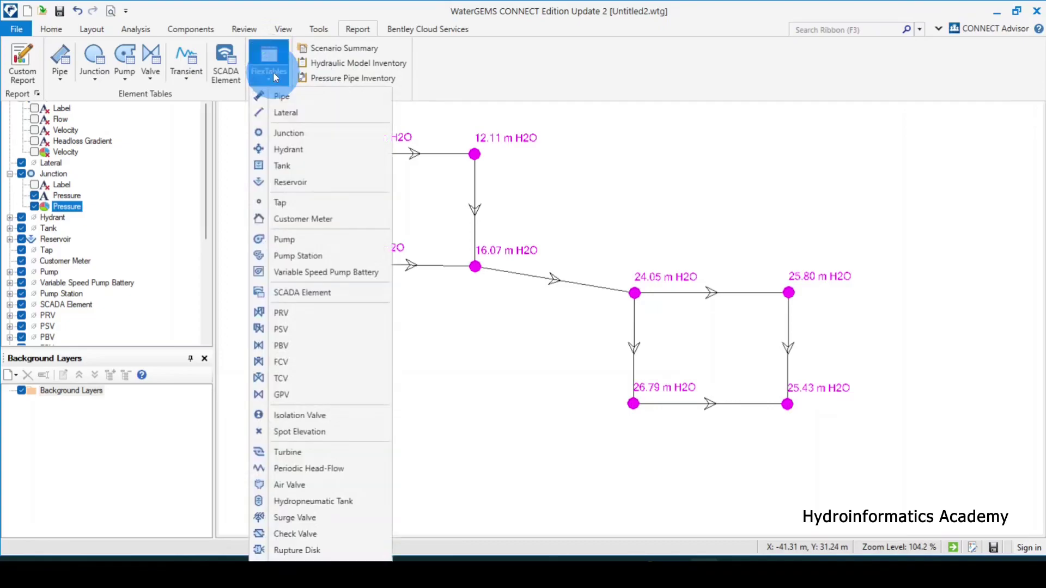
pyautogui.click(298, 96)
pyautogui.click(352, 214)
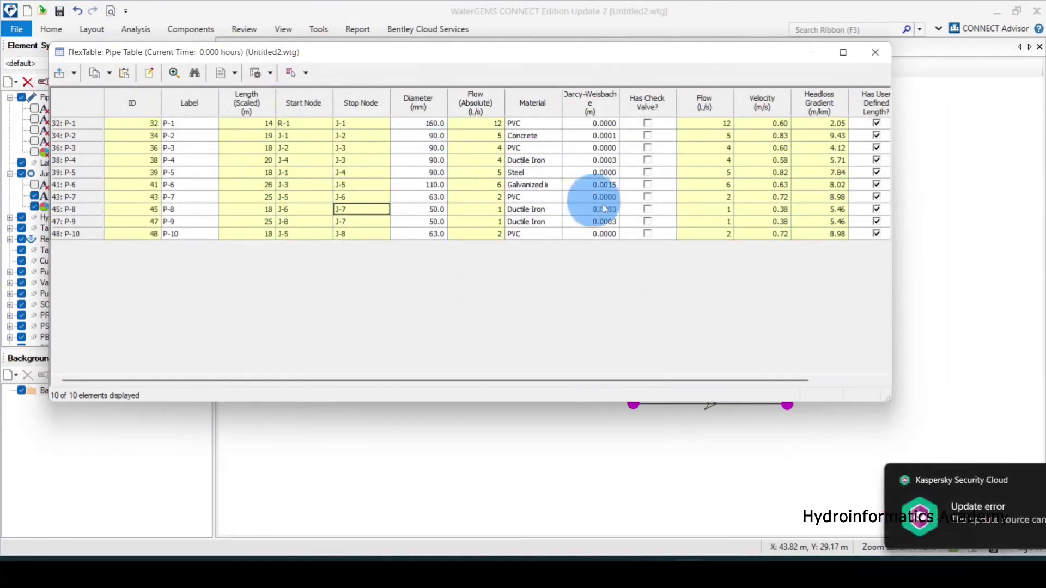
# Step: Switch to LibreOffice Calc to look at the existing spreadsheet, and return to the pipe table in WaterGEMS
pyautogui.click(722, 559)
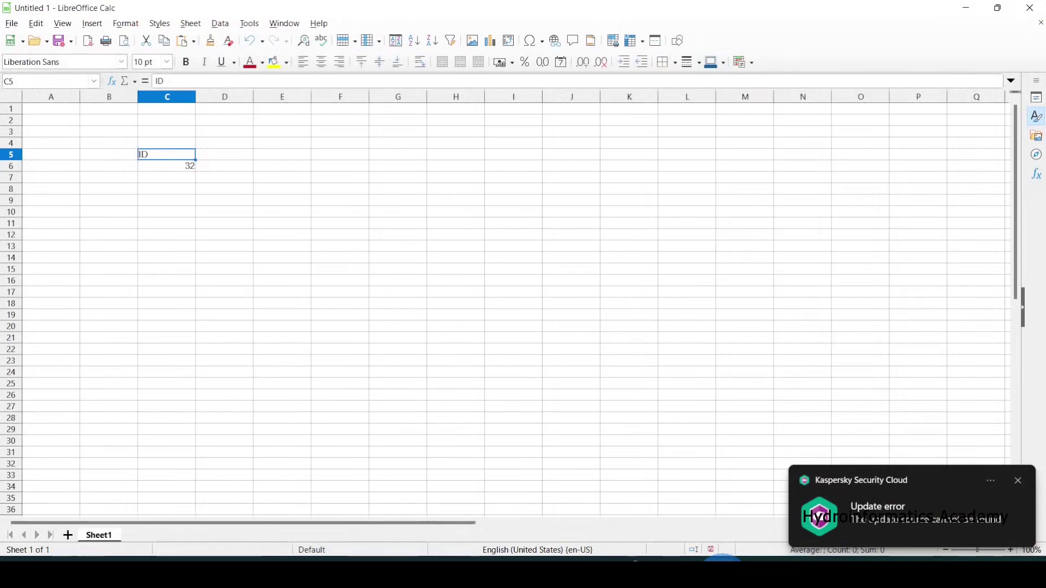
pyautogui.click(463, 175)
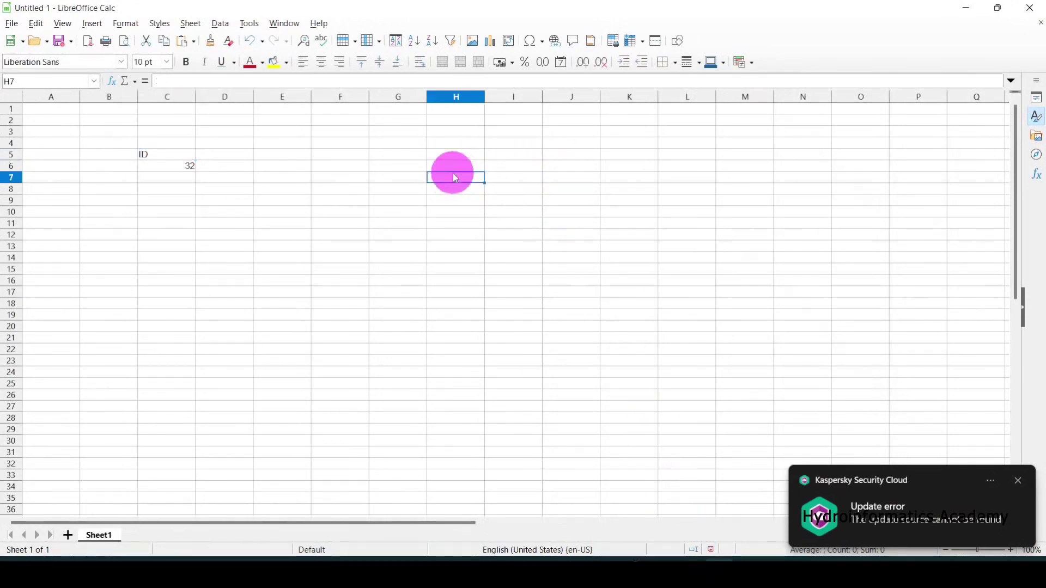
pyautogui.click(970, 10)
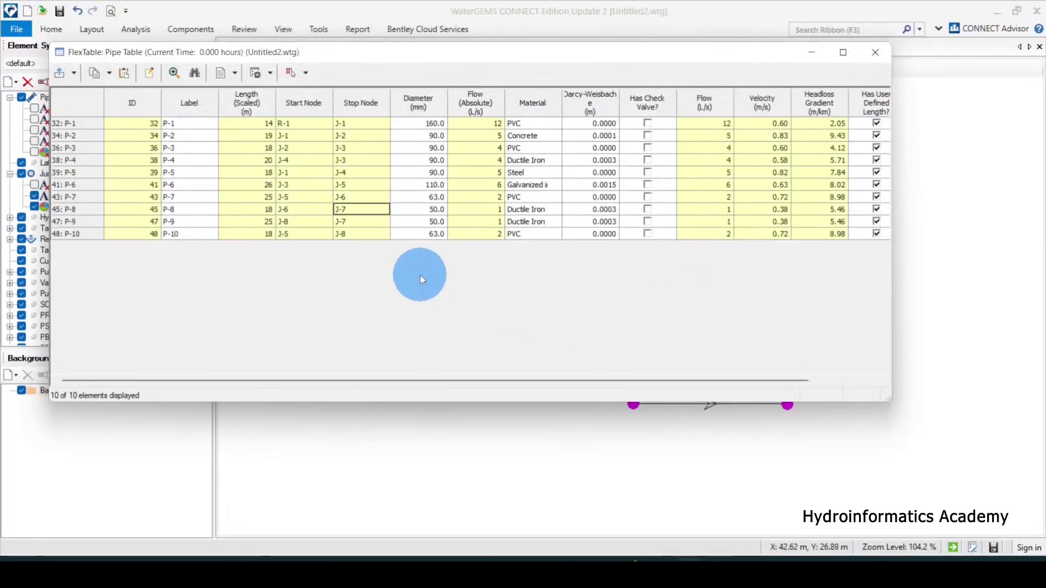
# Step: Select the entire pipe FlexTable and copy it with its column headers
pyautogui.click(73, 94)
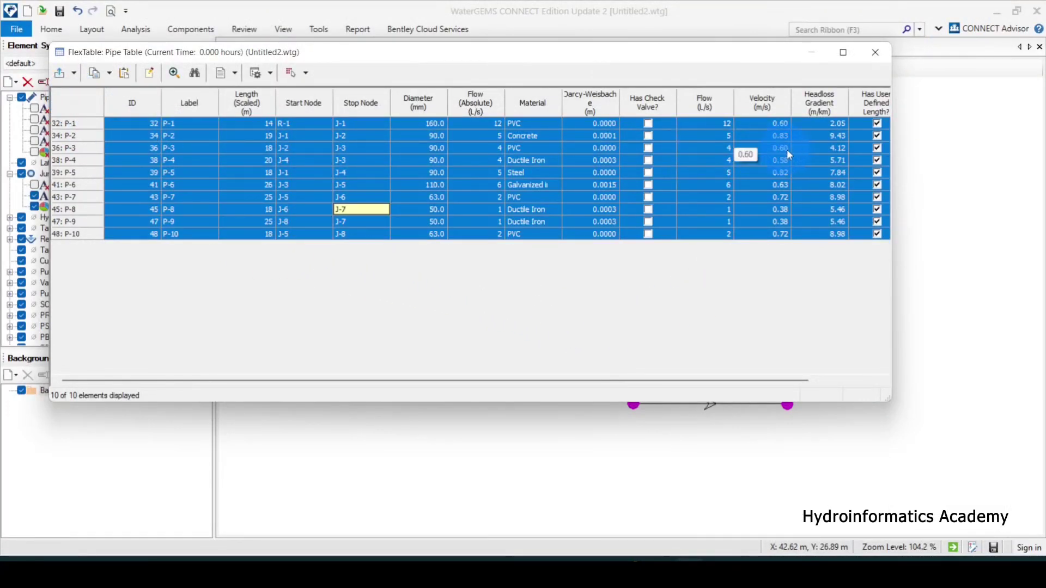
pyautogui.click(109, 73)
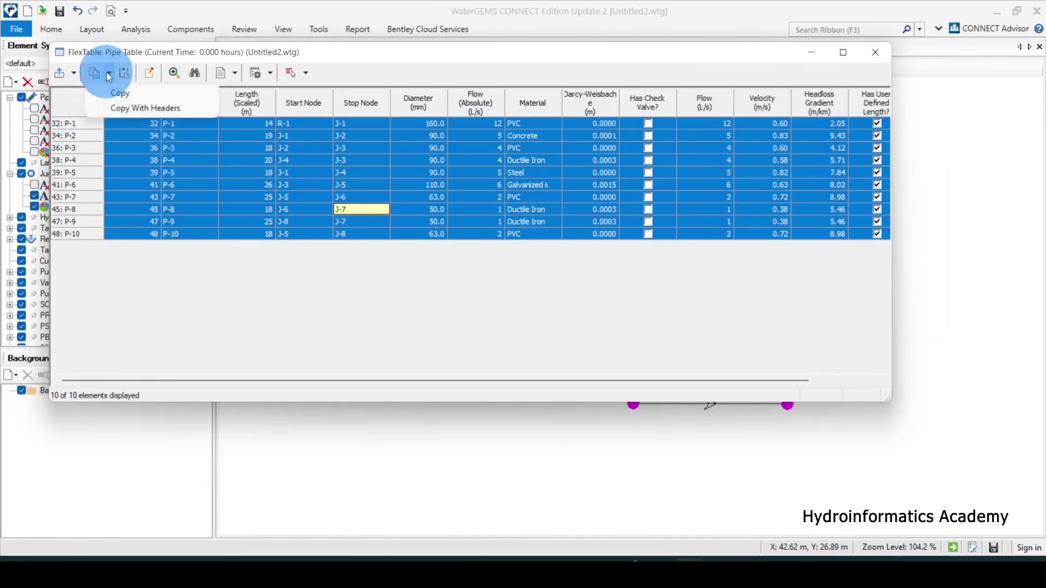
pyautogui.click(128, 109)
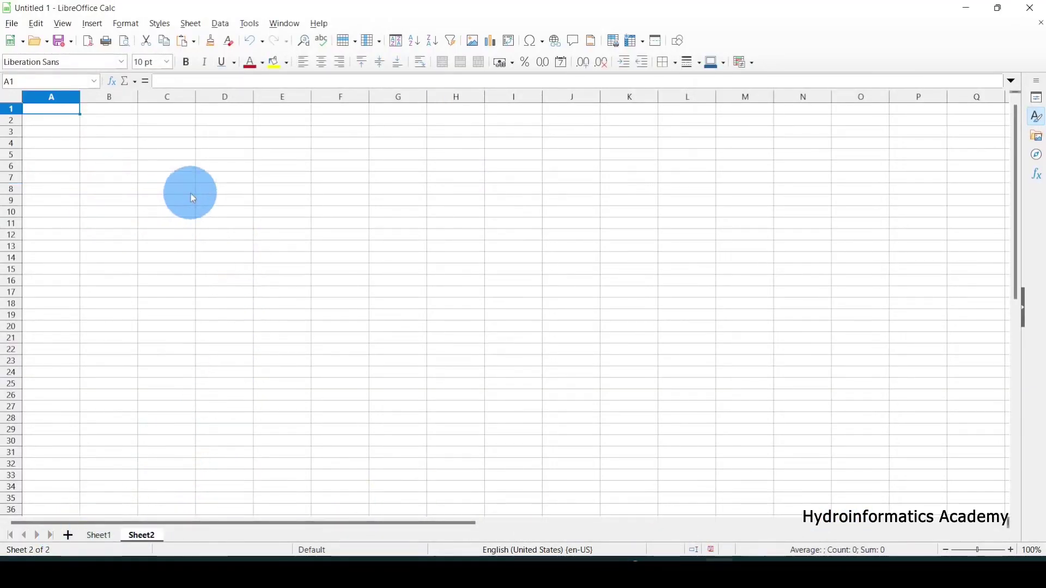
# Step: Paste the copied pipe table at cell B3 of Sheet2 in LibreOffice Calc as tab-separated text, and return to the WaterGEMS pipe table
pyautogui.rightClick(109, 130)
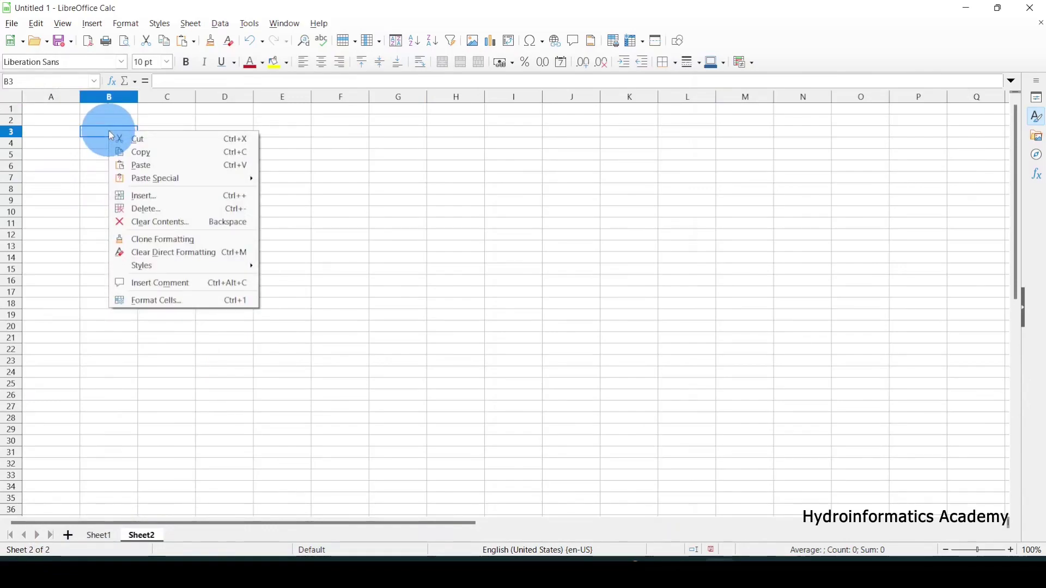
pyautogui.click(175, 165)
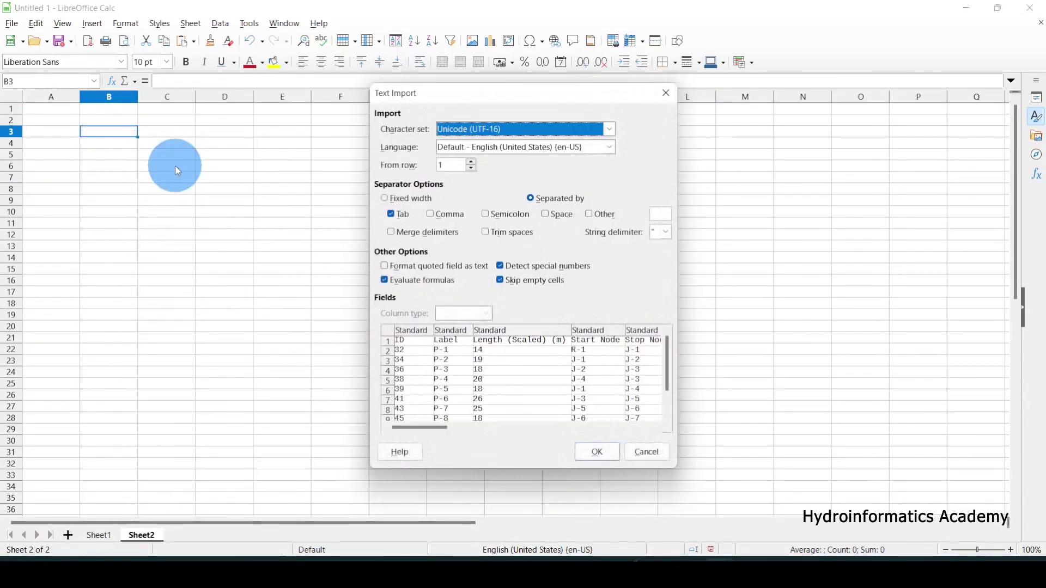
pyautogui.click(610, 453)
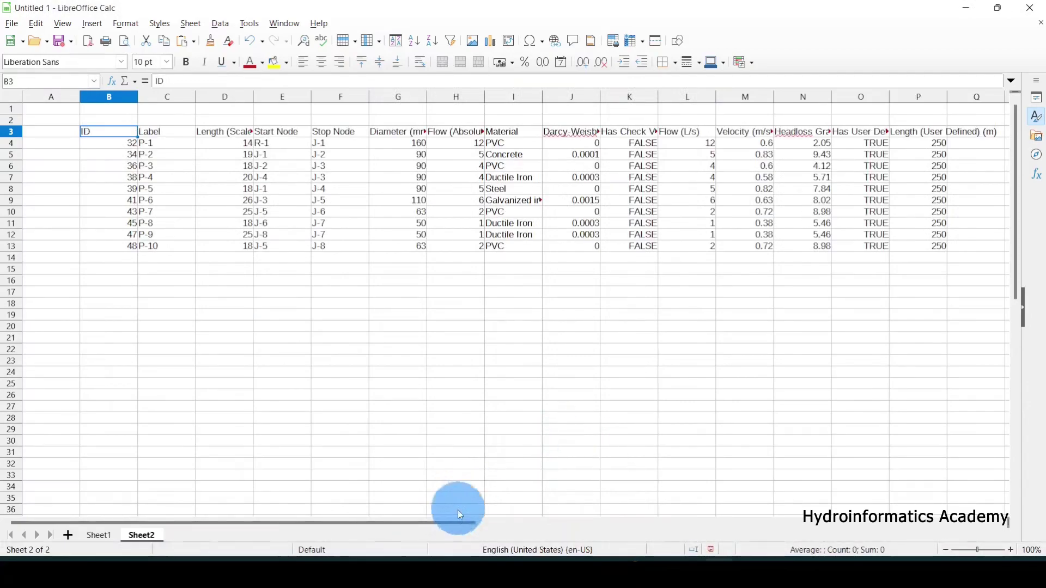
pyautogui.moveTo(436, 529); pyautogui.dragTo(374, 543)
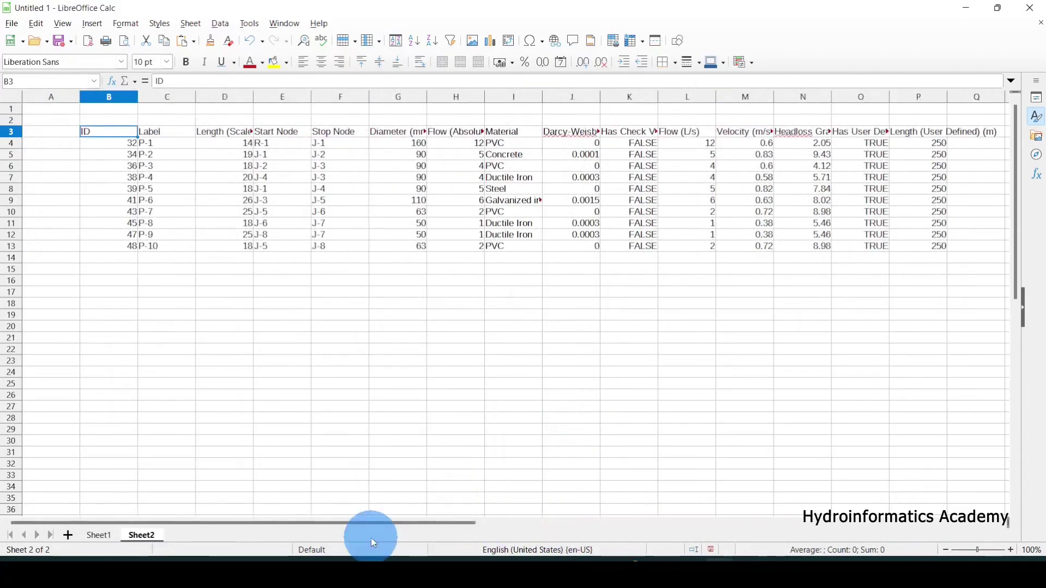
pyautogui.click(968, 10)
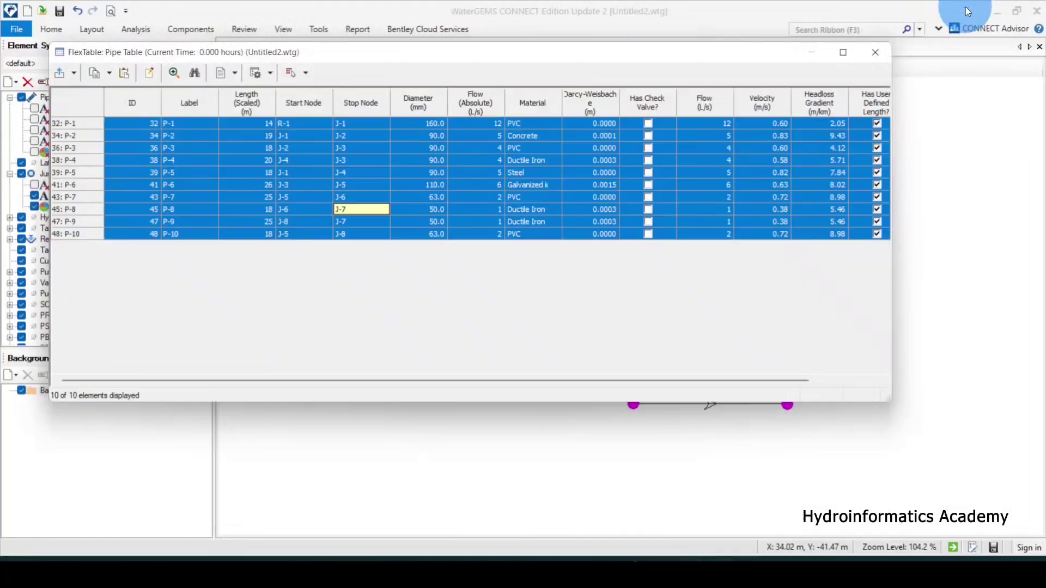
pyautogui.click(525, 160)
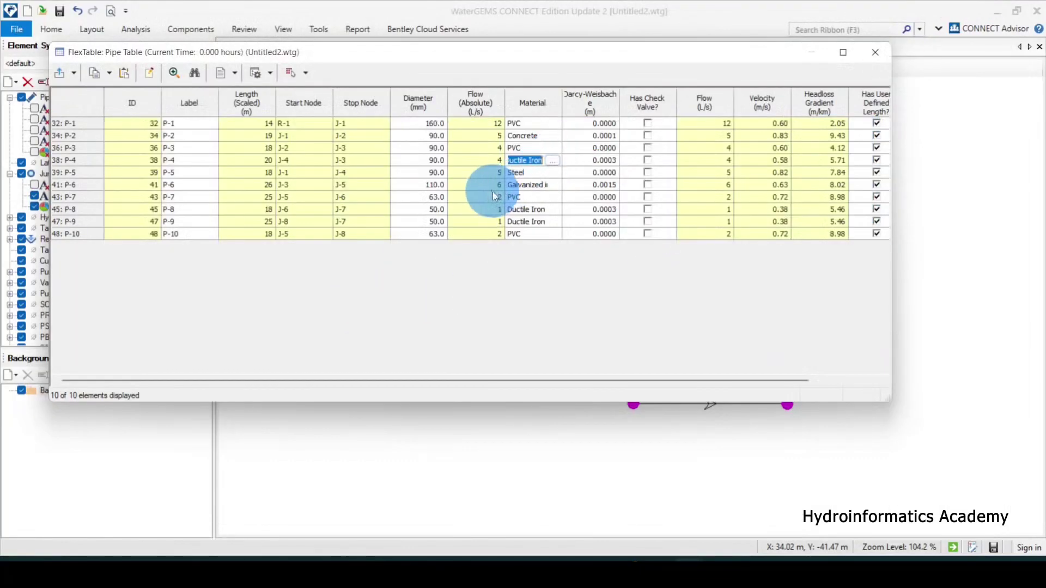